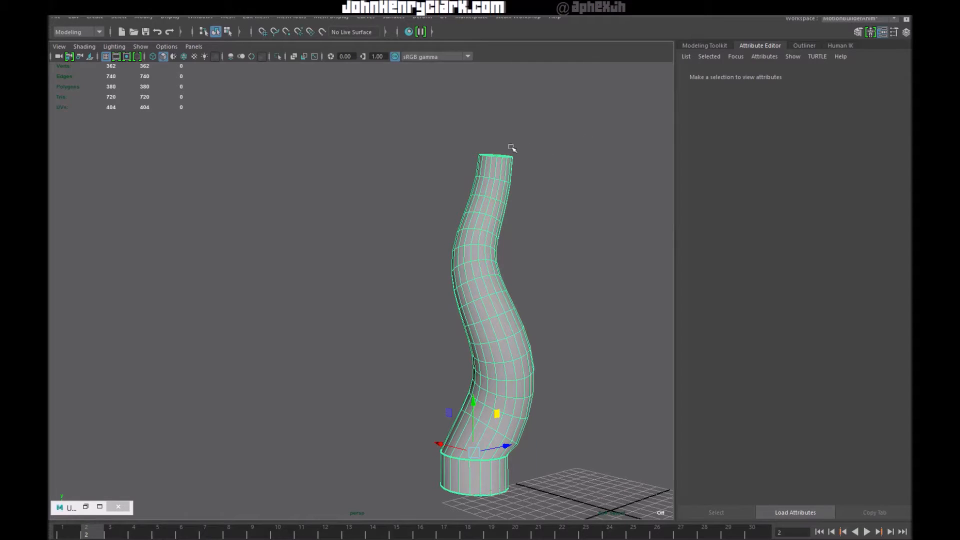
- Display the curved tube with its texture in the viewport
drag(400, 137, 588, 502)
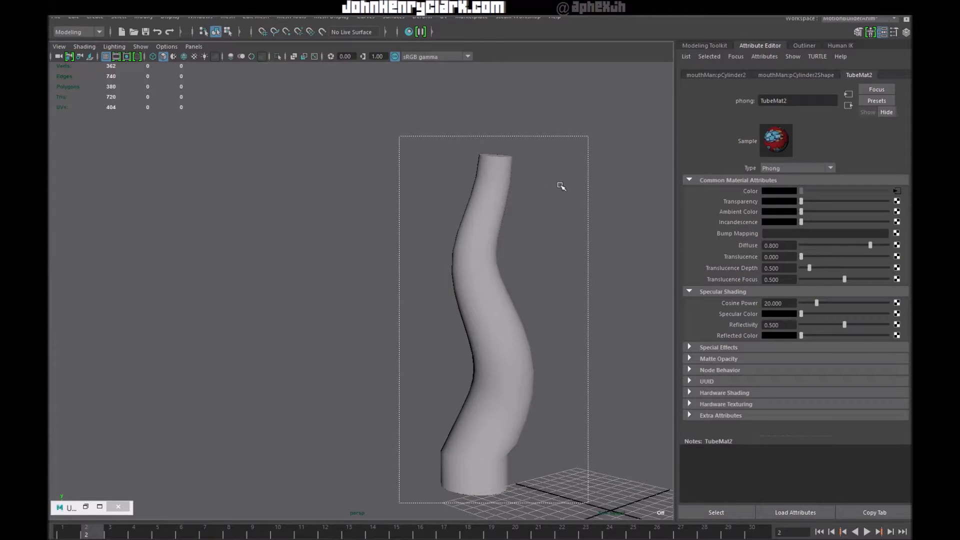
alt+middle_drag(548, 186, 558, 174)
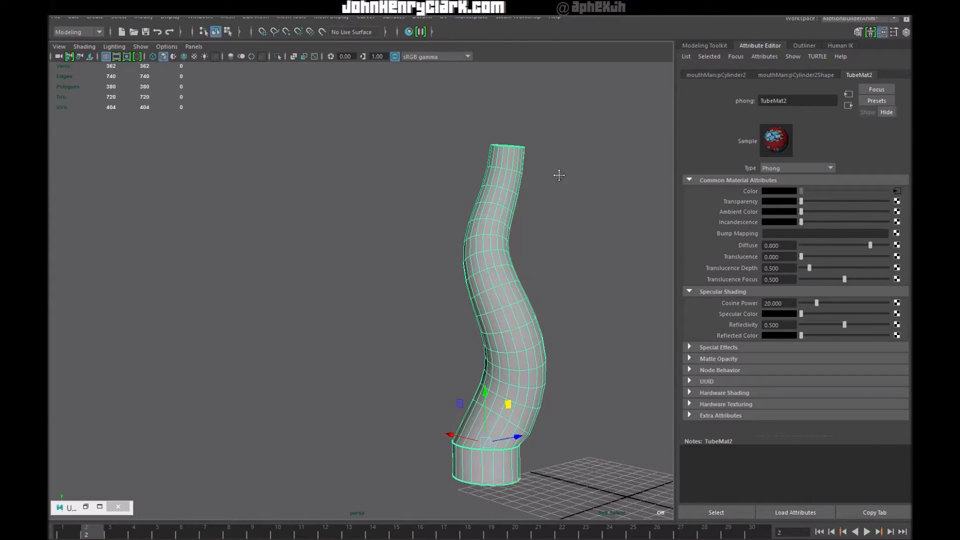
click(445, 127)
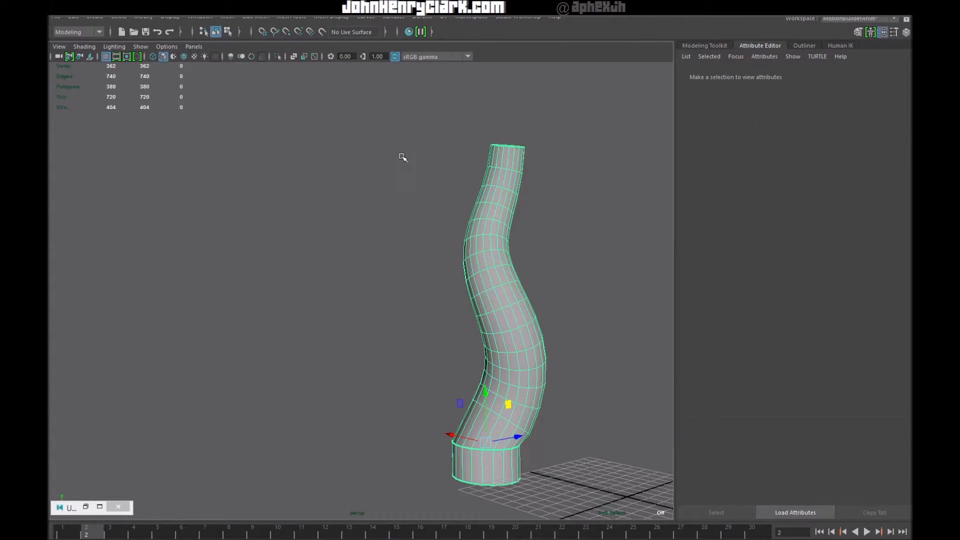
click(194, 56)
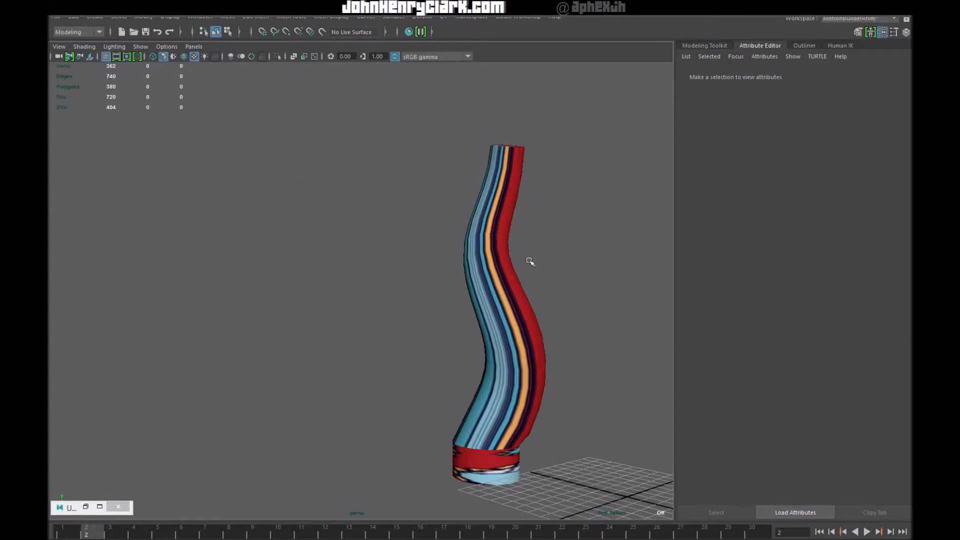
- Open the selected tube in the UV Editor and place the editor window beside the model
click(494, 306)
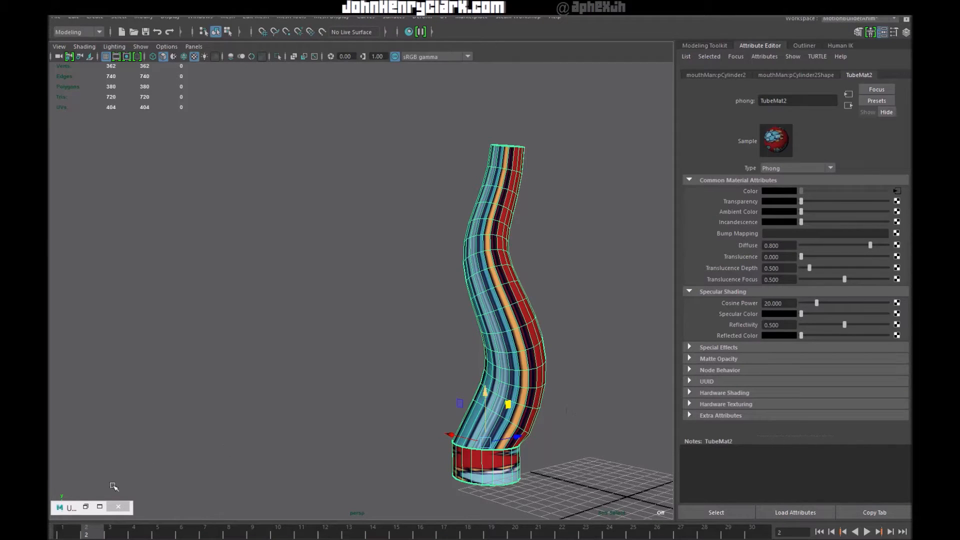
click(445, 19)
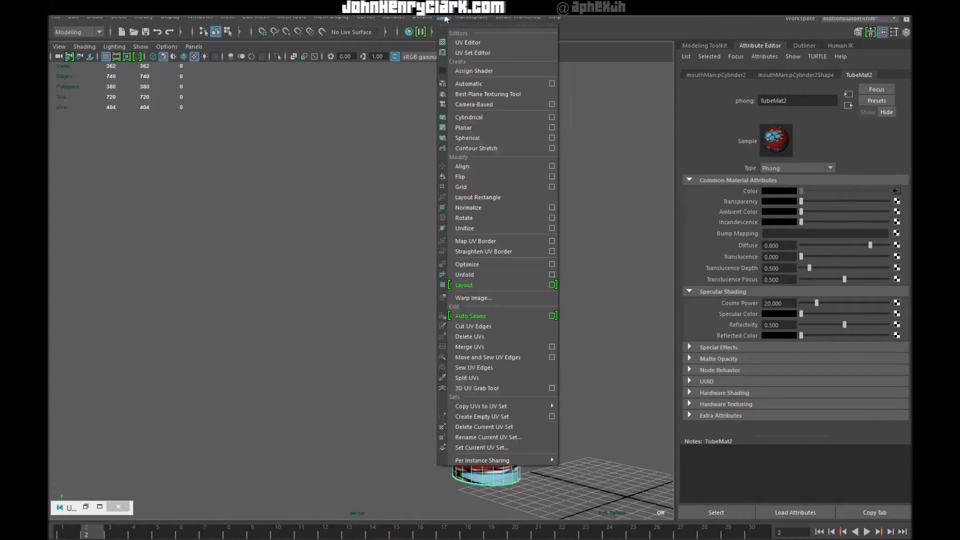
click(458, 43)
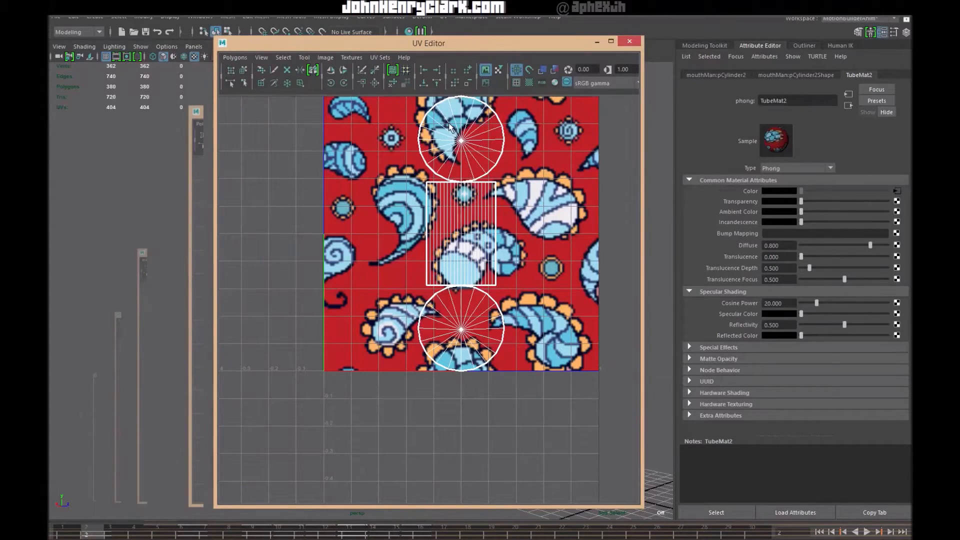
drag(488, 38, 327, 83)
- Select the faces of the rectangular side shell and hide the texture image in the UV Editor
right_drag(364, 236, 367, 255)
double_click(283, 283)
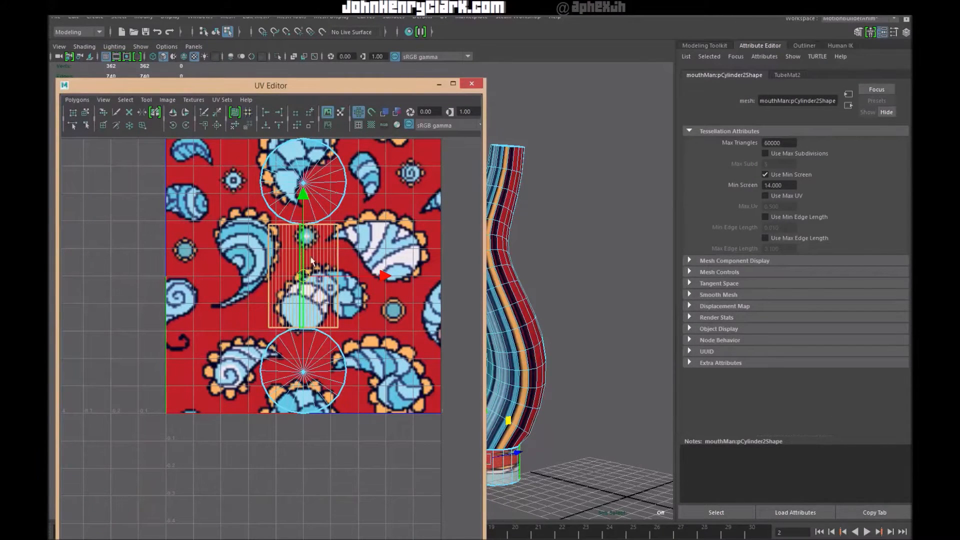
click(328, 111)
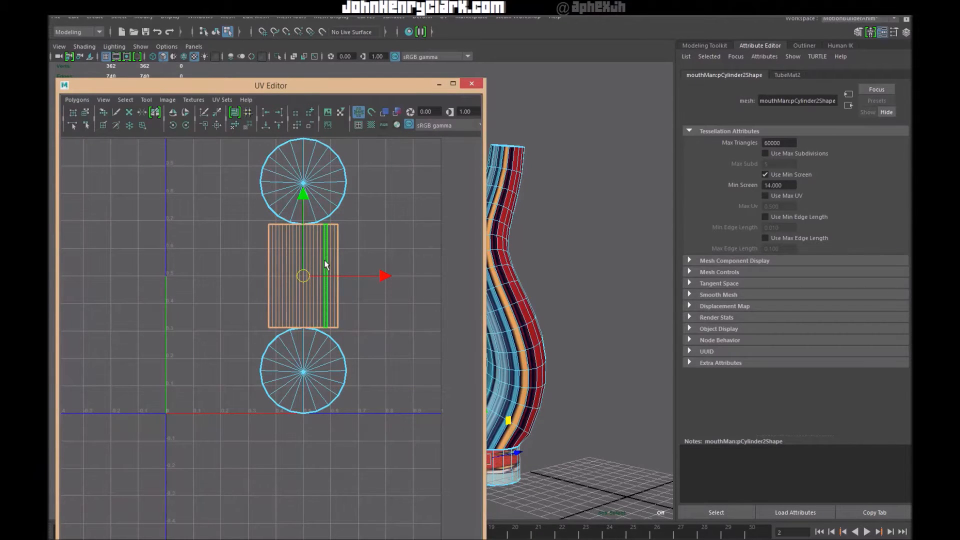
- Move the tube's rectangular side shell away from the two circular caps, outside the 0–1 UV square
scroll(325, 265, up, 3)
drag(357, 252, 358, 271)
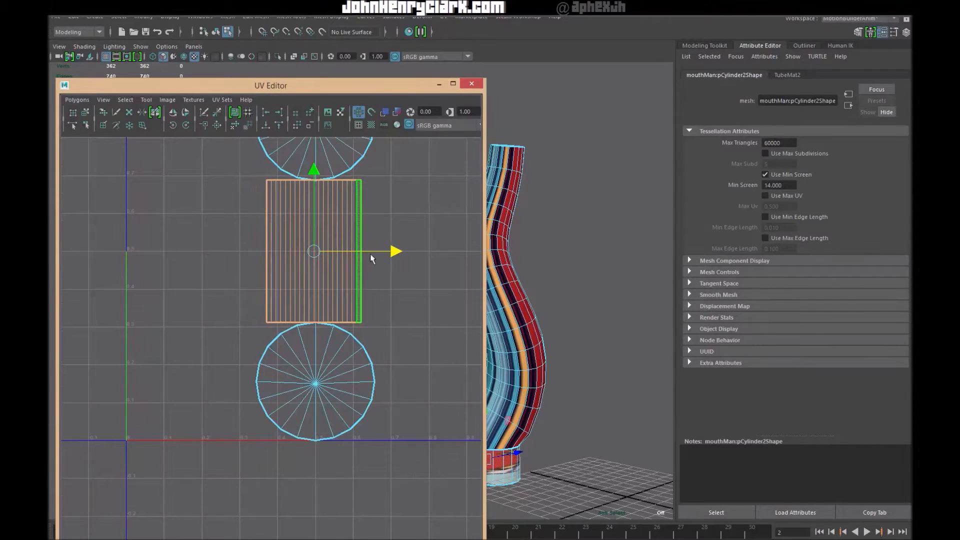
alt+middle_drag(382, 251, 387, 308)
scroll(395, 311, down, 3)
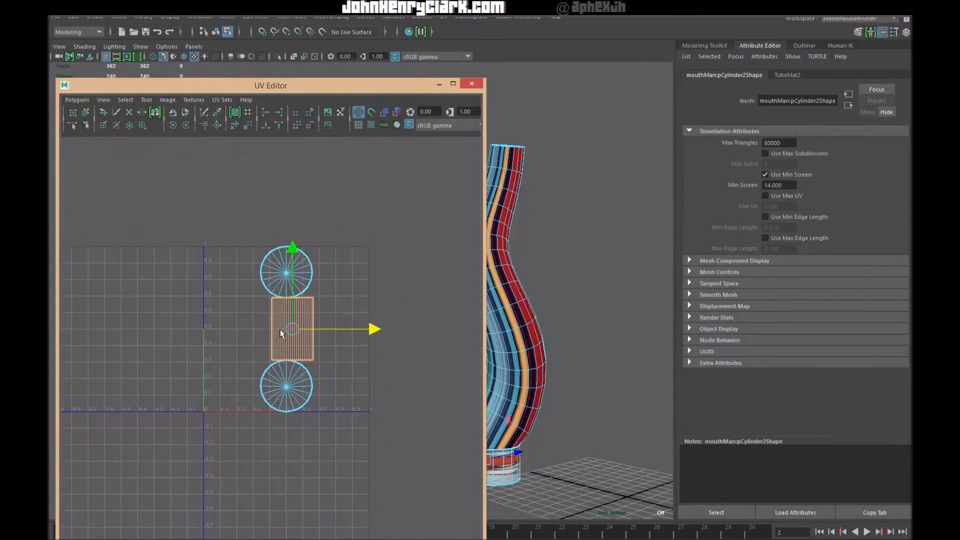
drag(293, 329, 416, 314)
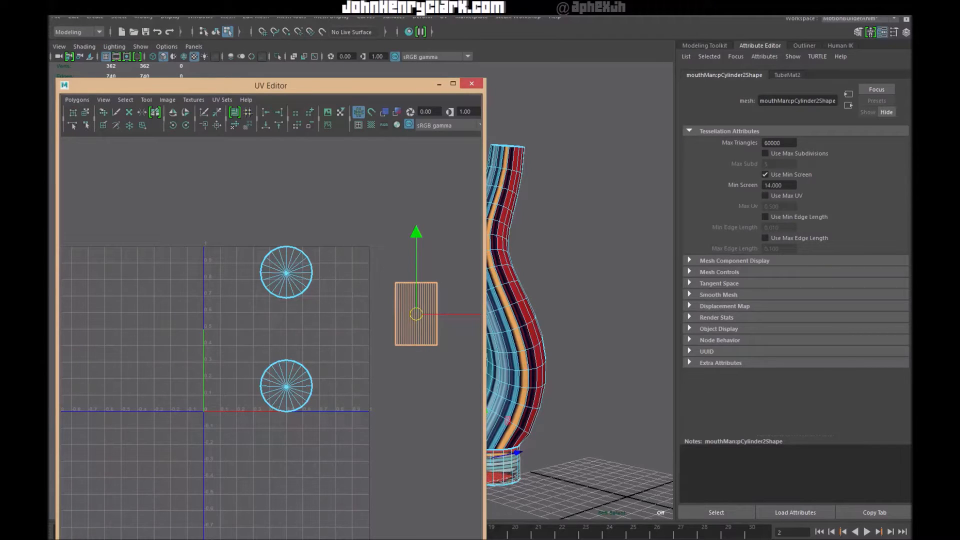
- Hide the Attribute Editor to enlarge the viewport and shift the side shell back toward the edge of the 0–1 square
click(884, 33)
click(756, 45)
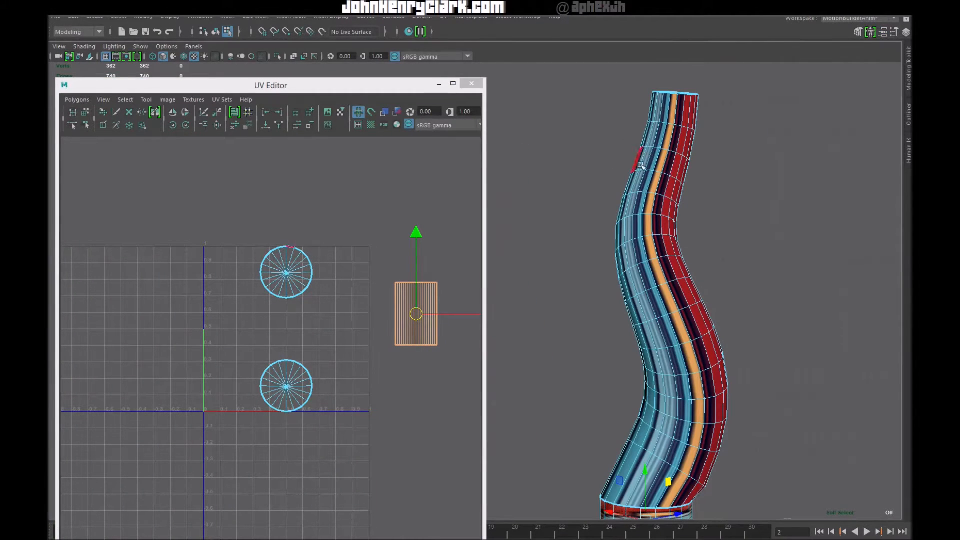
drag(409, 311, 377, 316)
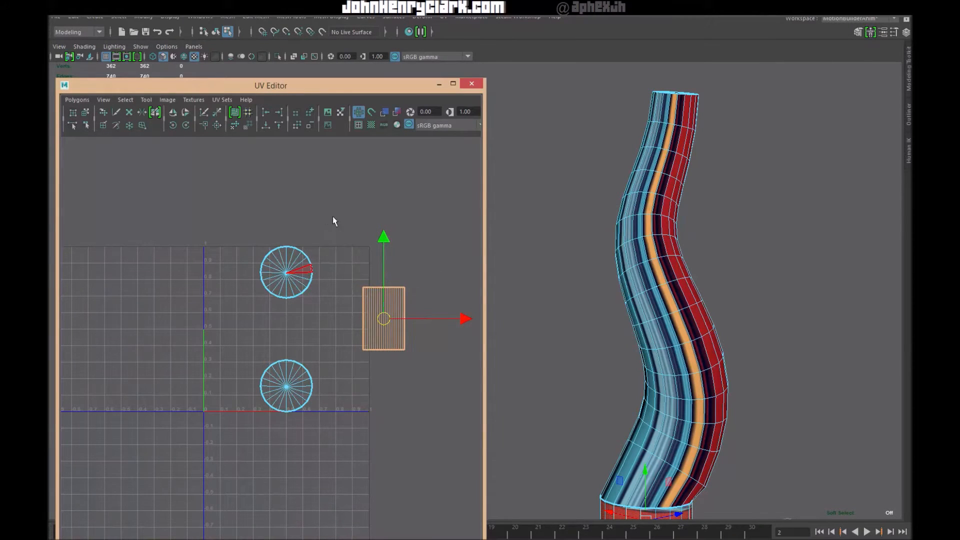
- Select faces of the tube in the viewport and examine the matching side and cap shells in the UV Editor
scroll(623, 173, down, 3)
drag(532, 96, 738, 505)
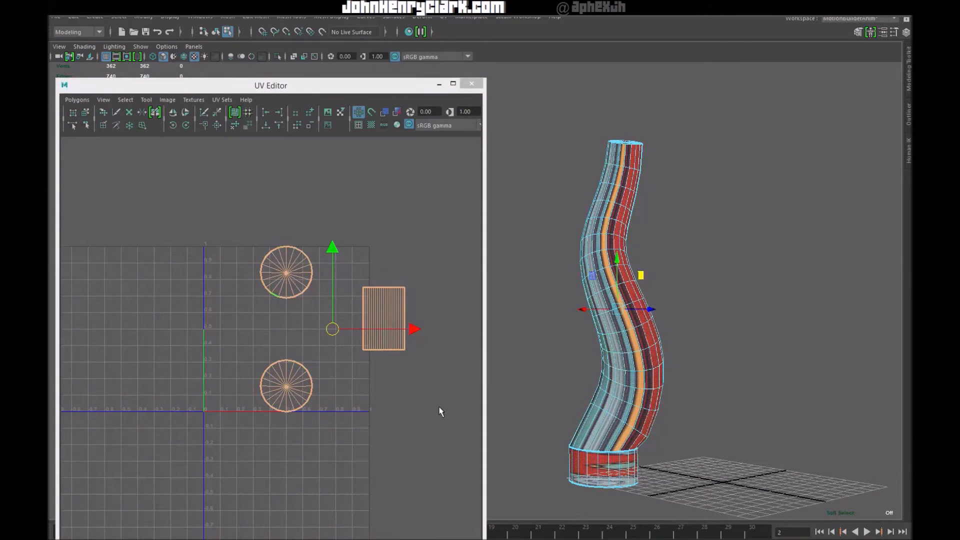
drag(687, 449, 538, 161)
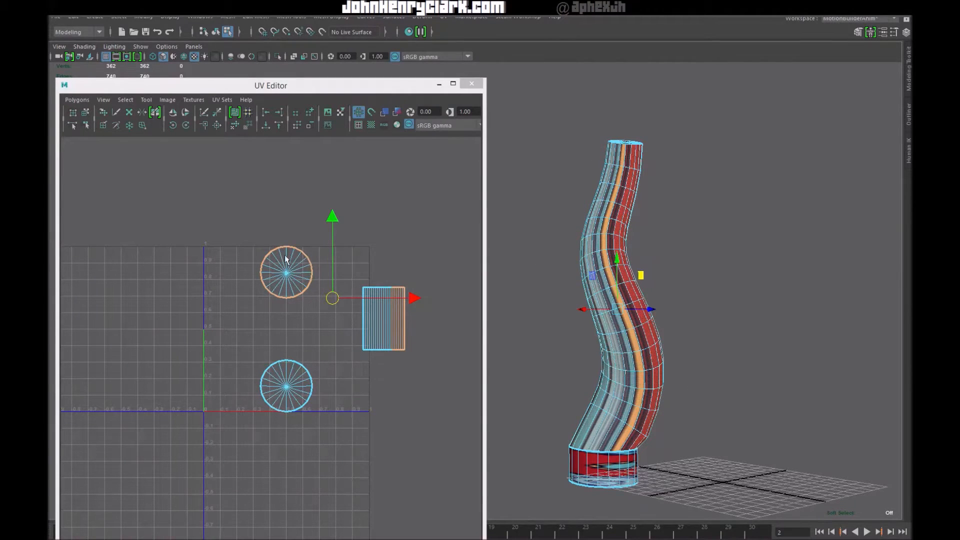
scroll(278, 269, up, 5)
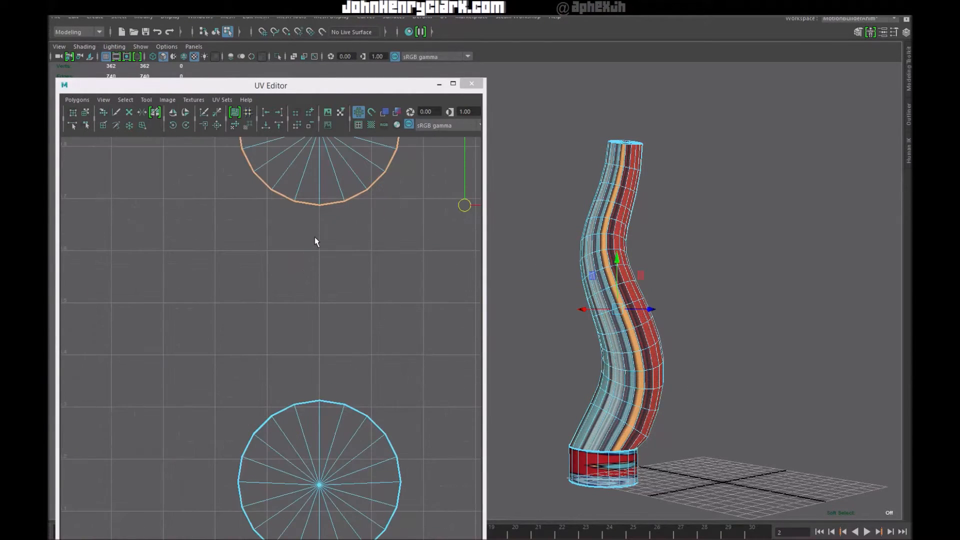
alt+middle_drag(302, 235, 304, 446)
scroll(345, 375, up, 4)
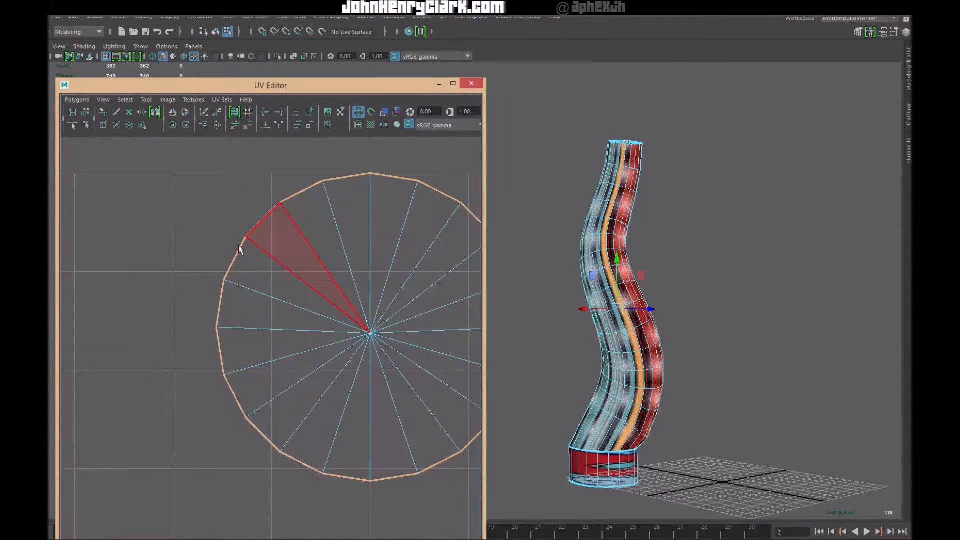
scroll(342, 345, down, 2)
scroll(345, 343, down, 2)
scroll(415, 340, down, 4)
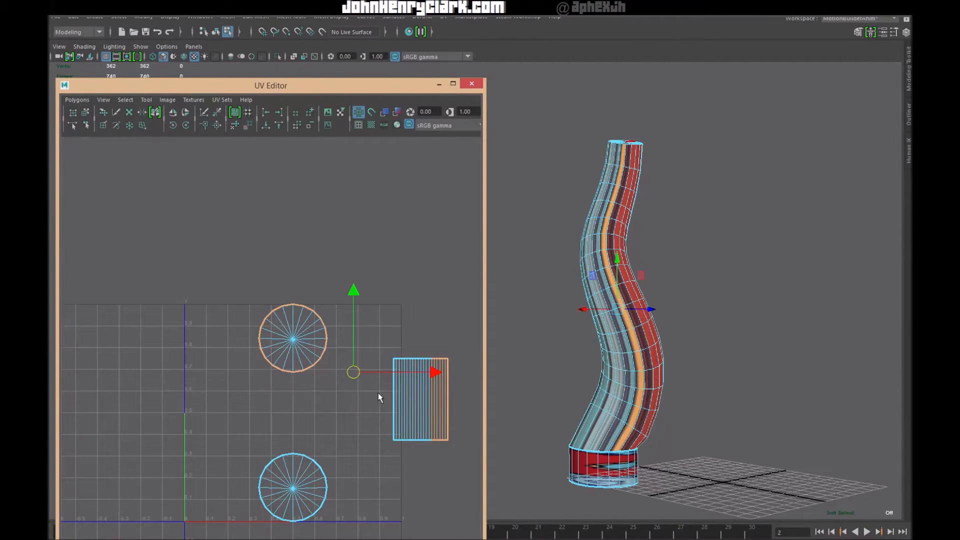
- Select all faces of the rectangular side shell and unitize their UVs so each fills the 0–1 square
drag(408, 406, 475, 405)
shift+drag(472, 328, 429, 461)
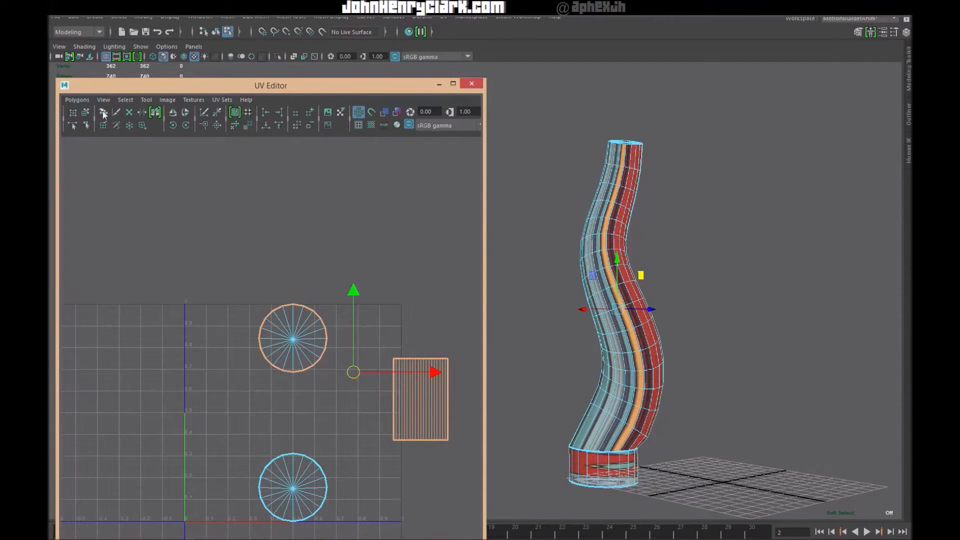
click(77, 102)
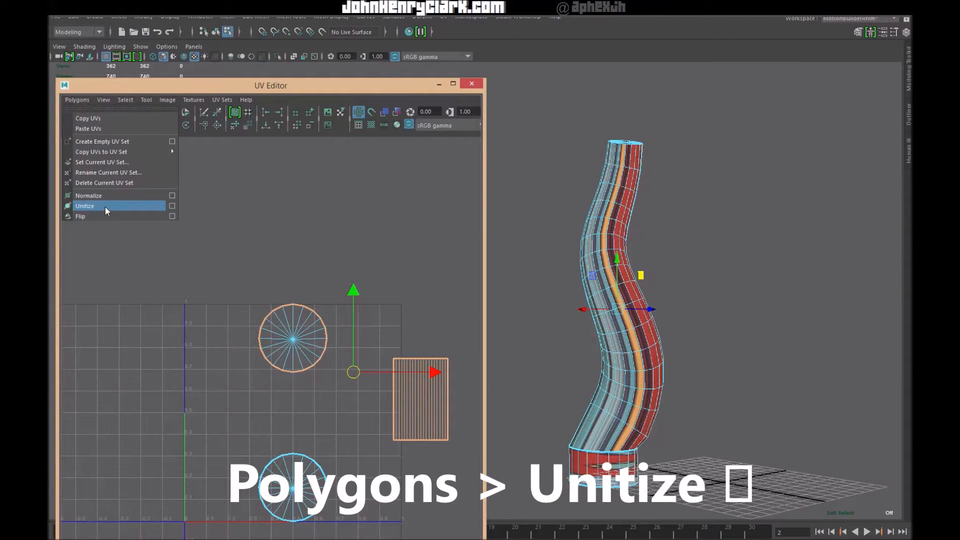
click(105, 207)
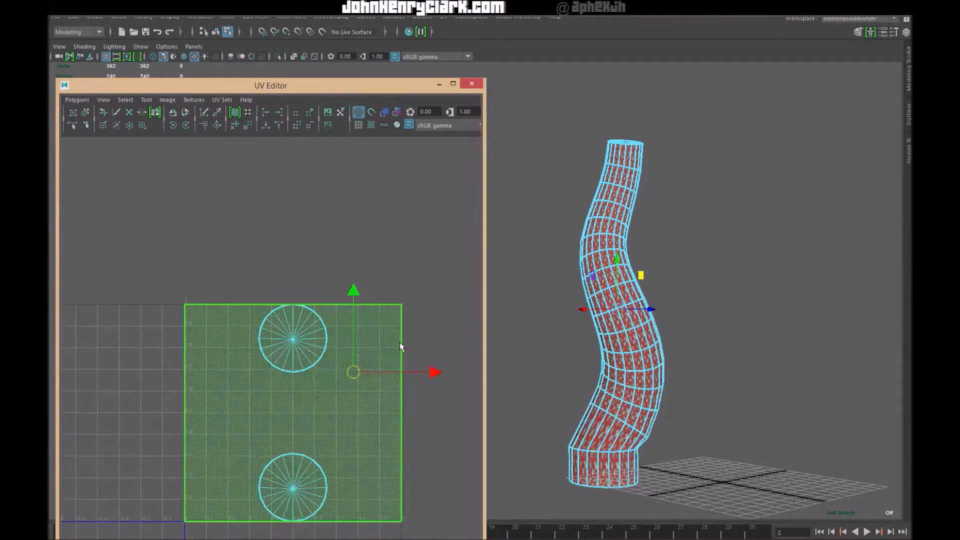
click(243, 194)
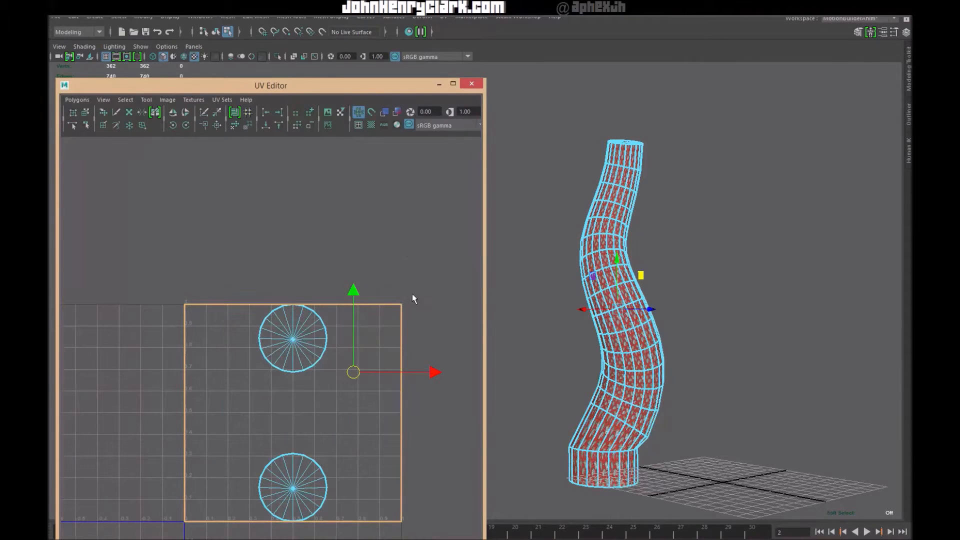
scroll(412, 295, down, 2)
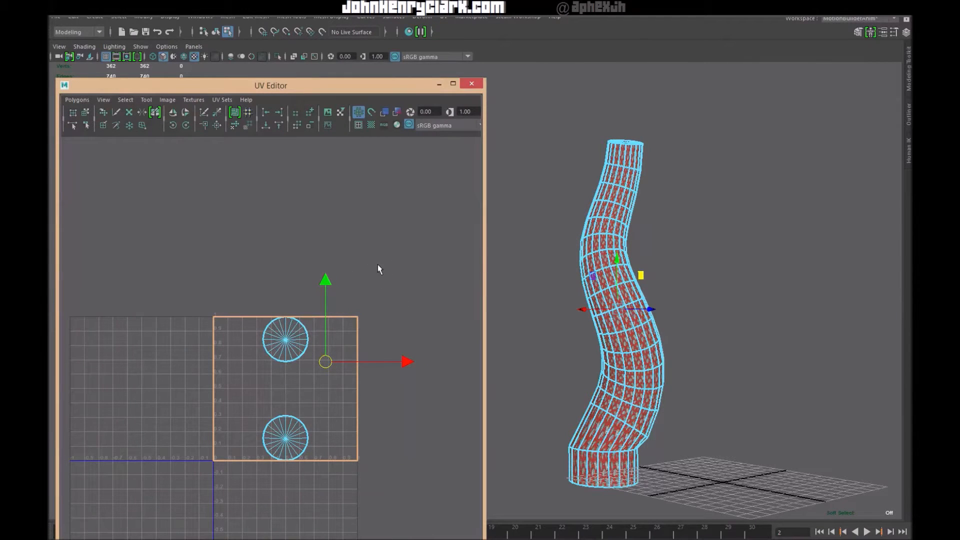
scroll(405, 310, down, 1)
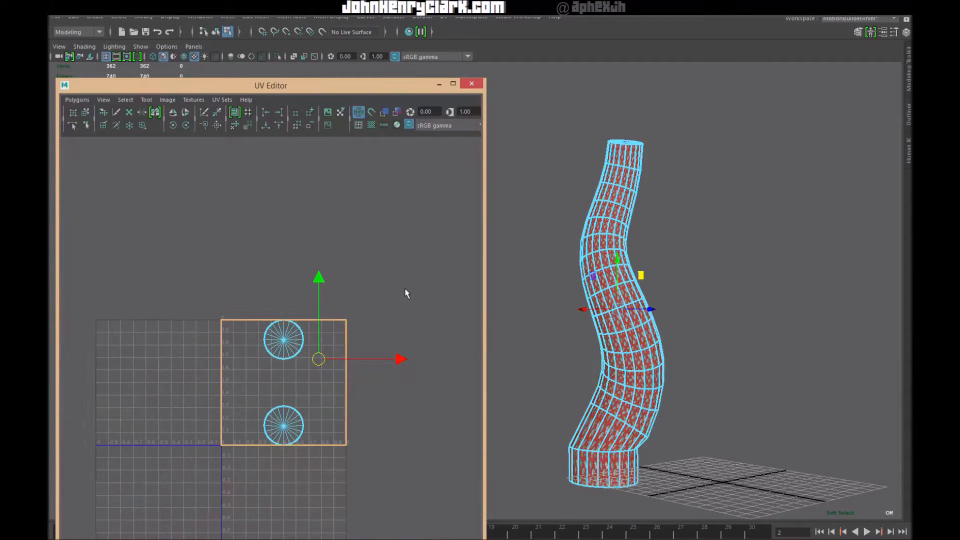
scroll(677, 325, up, 1)
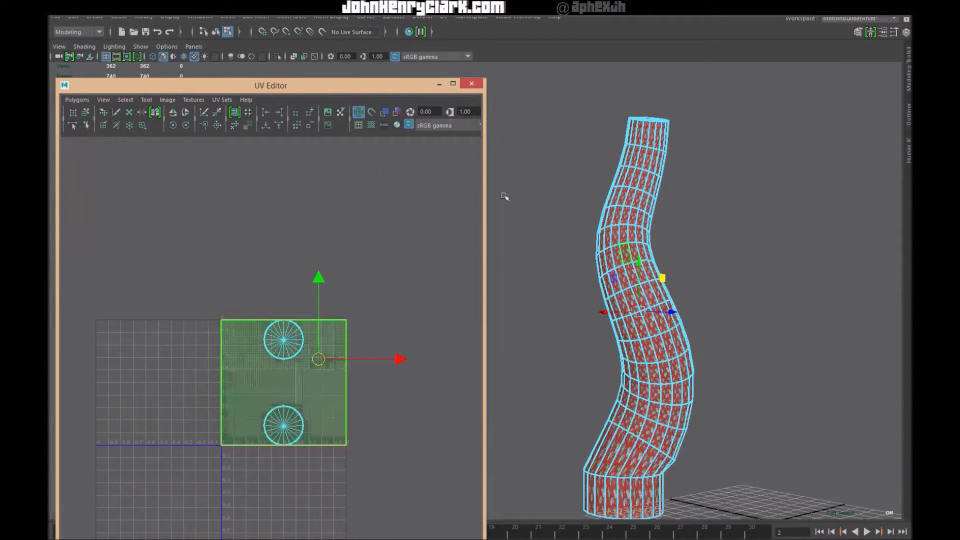
- Show the UV checker pattern on the tube and examine closely how it maps onto individual side faces
click(370, 125)
scroll(649, 286, up, 5)
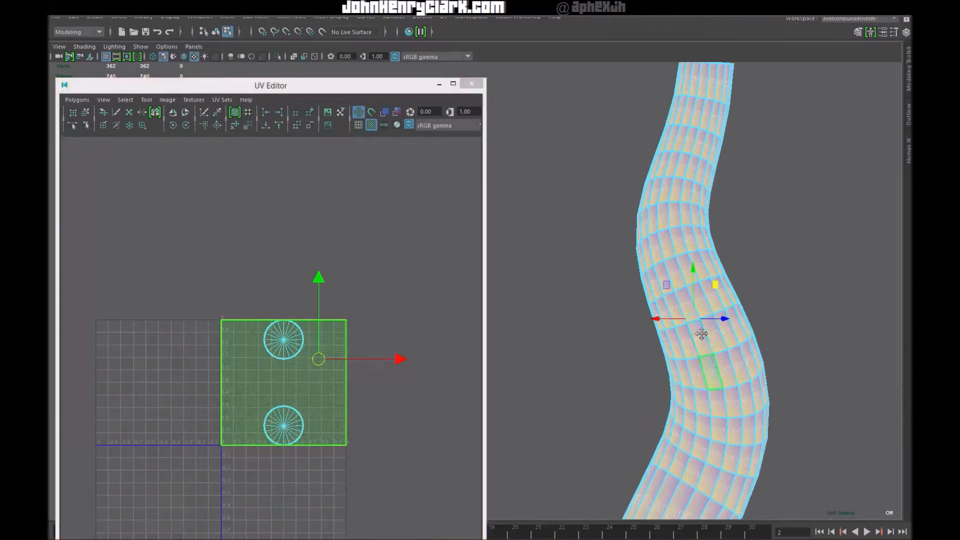
alt+middle_drag(731, 296, 605, 318)
scroll(650, 319, up, 2)
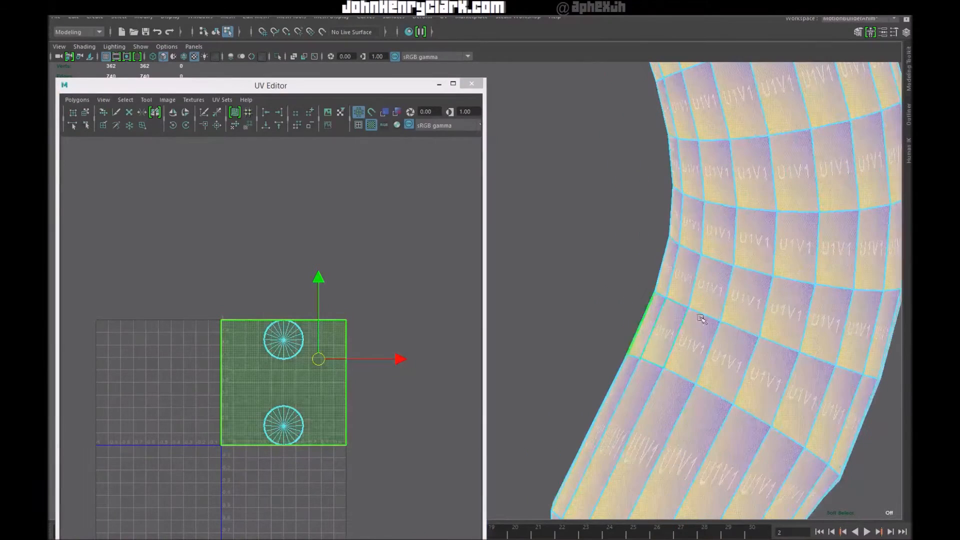
alt+middle_drag(745, 308, 699, 326)
scroll(695, 320, down, 4)
alt+middle_drag(621, 265, 596, 335)
scroll(604, 334, up, 6)
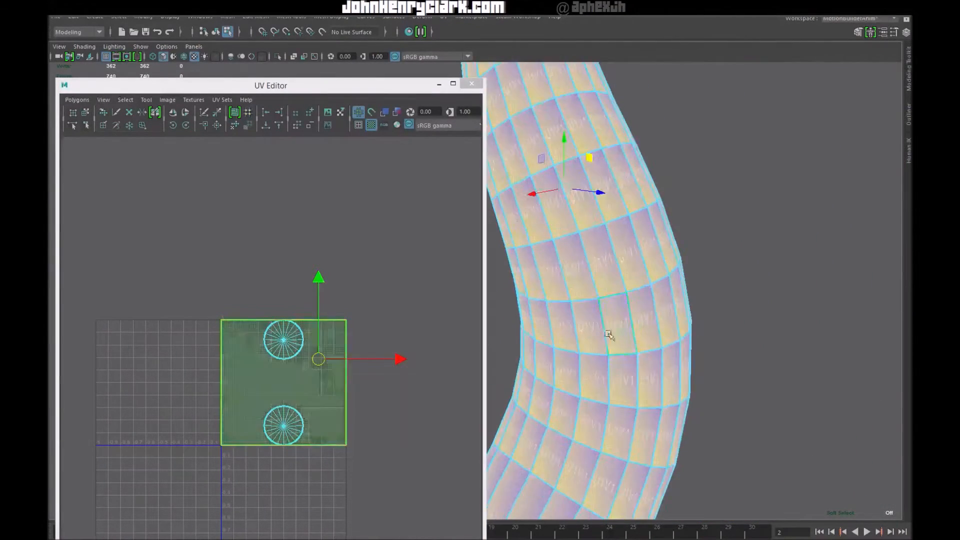
alt+middle_drag(719, 284, 662, 310)
scroll(665, 310, up, 2)
alt+middle_drag(747, 293, 684, 313)
scroll(701, 320, up, 3)
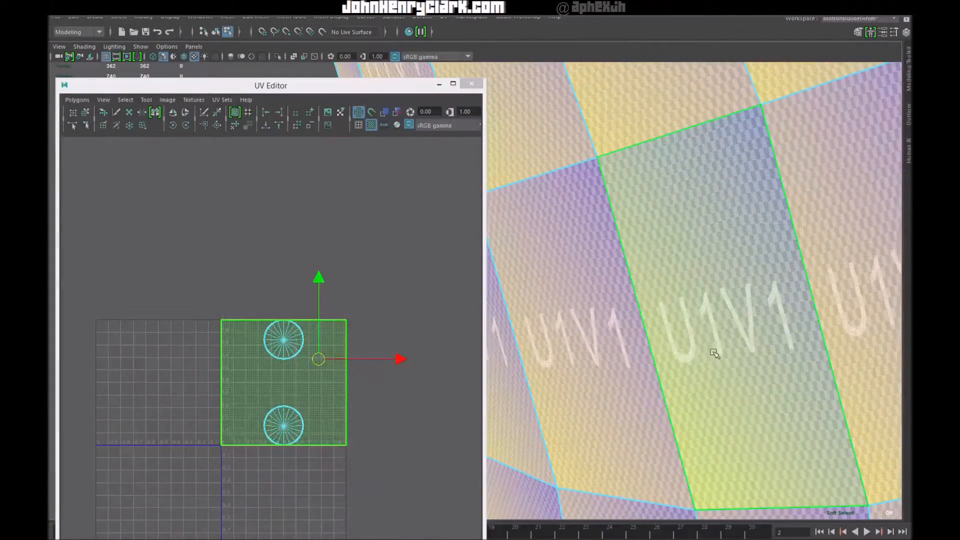
- Show the checker image in the UV Editor and examine the U1V1 tile behind the unitized shell
click(328, 111)
scroll(272, 392, up, 5)
alt+middle_drag(305, 402, 265, 375)
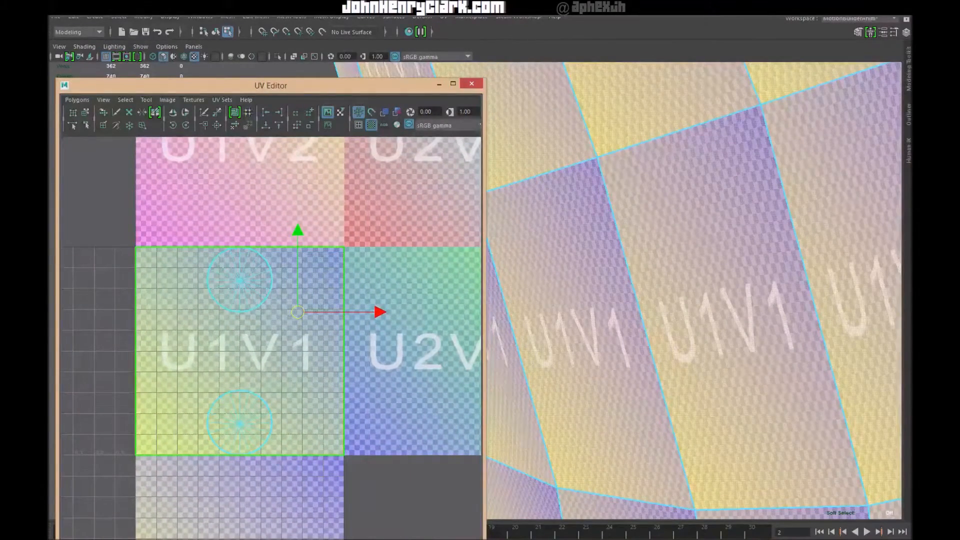
- Turn off the checker pattern and examine how the paisley texture repeats on each of the tube's faces
click(371, 125)
scroll(660, 273, down, 8)
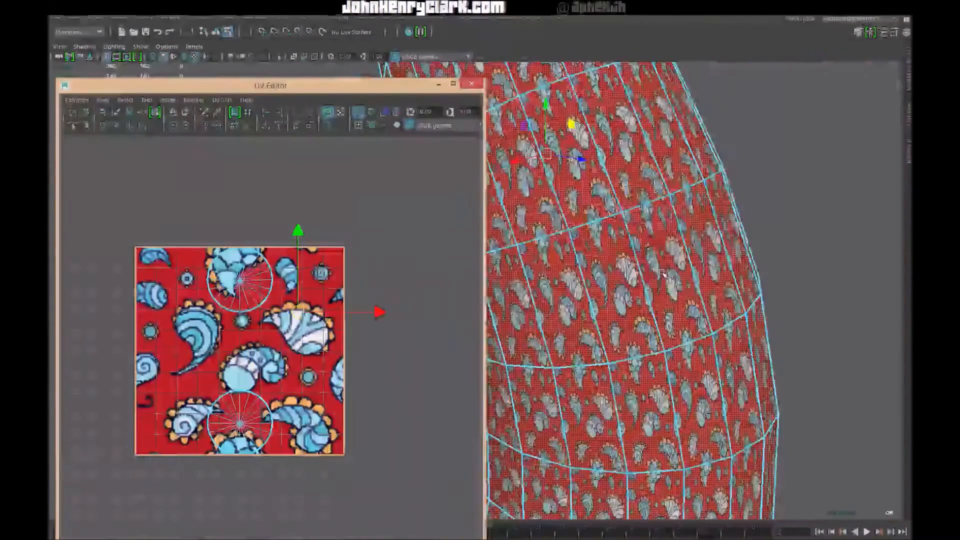
alt+middle_drag(673, 275, 725, 282)
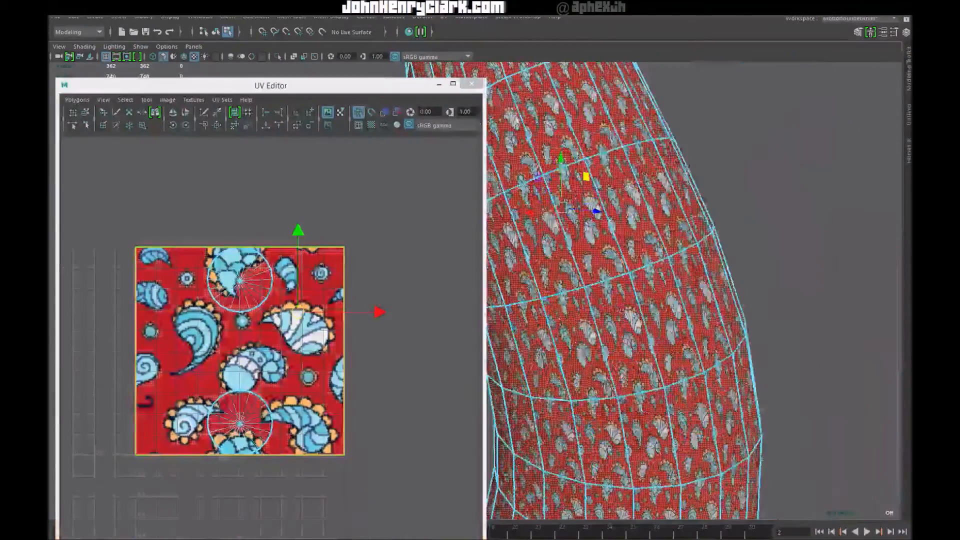
scroll(334, 317, down, 2)
scroll(334, 317, down, 2)
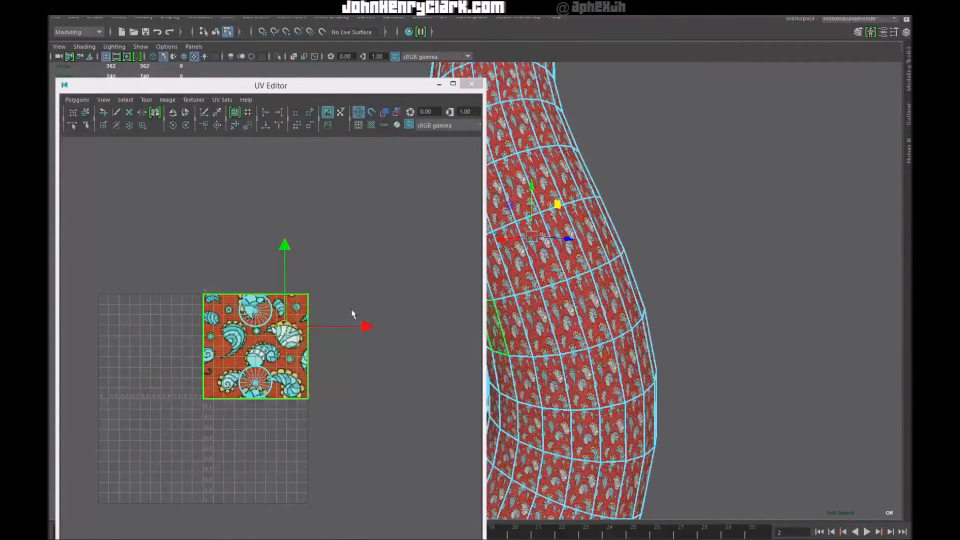
- Hide the paisley texture image behind the shells in the UV Editor
click(328, 112)
scroll(332, 325, up, 2)
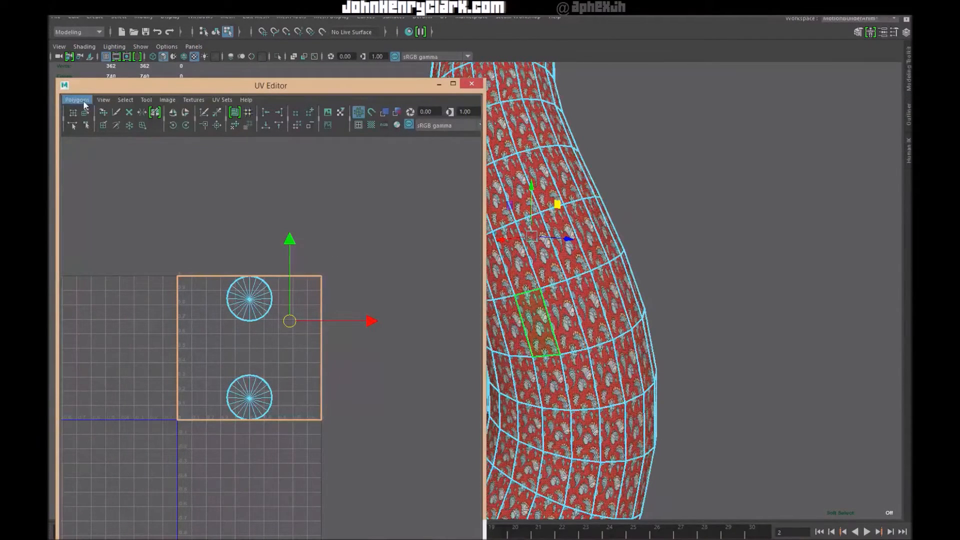
- Clear the current selection and switch the tube to edge selection mode
click(673, 231)
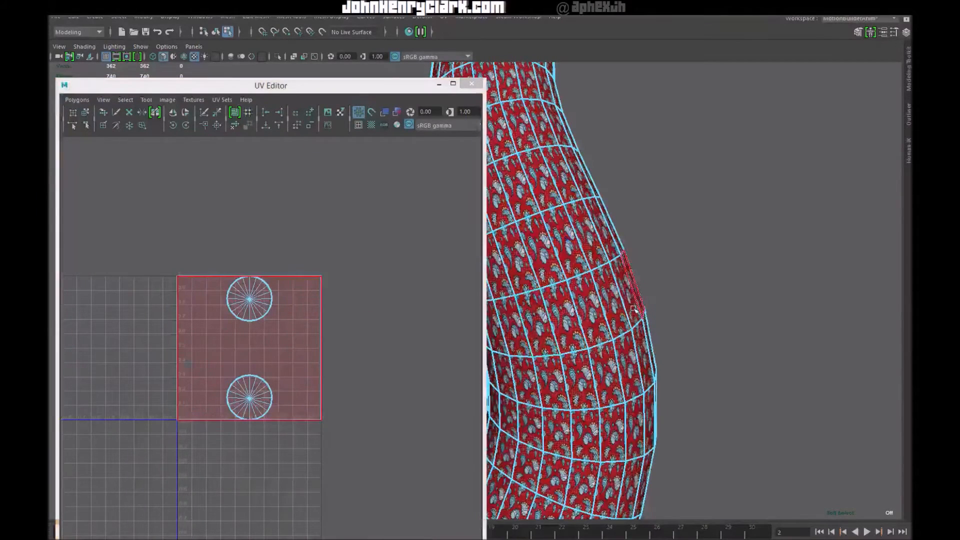
right_drag(633, 246, 633, 219)
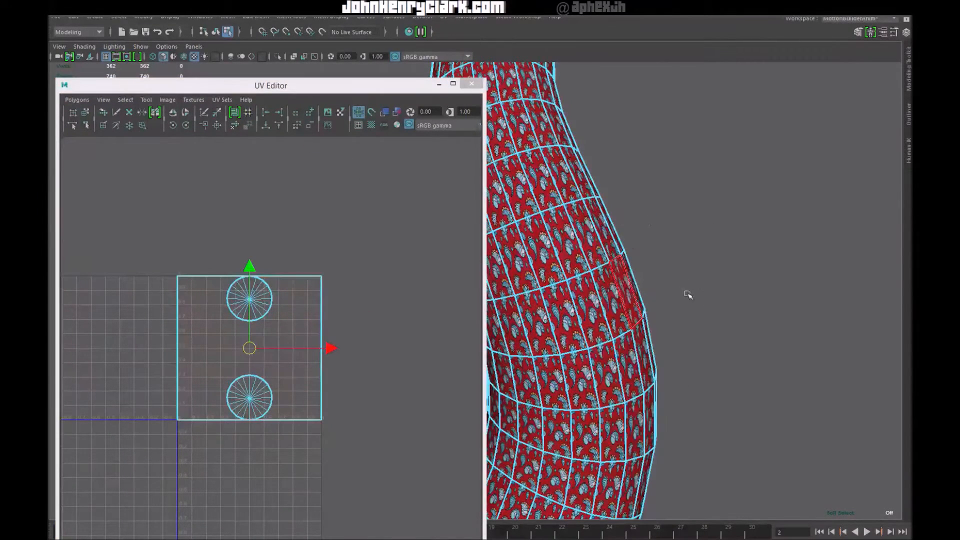
alt+drag(697, 339, 735, 337)
alt+drag(671, 381, 697, 401)
alt+middle_drag(697, 401, 708, 418)
alt+drag(705, 403, 609, 403)
alt+middle_drag(622, 363, 646, 201)
alt+drag(655, 238, 604, 255)
click(645, 369)
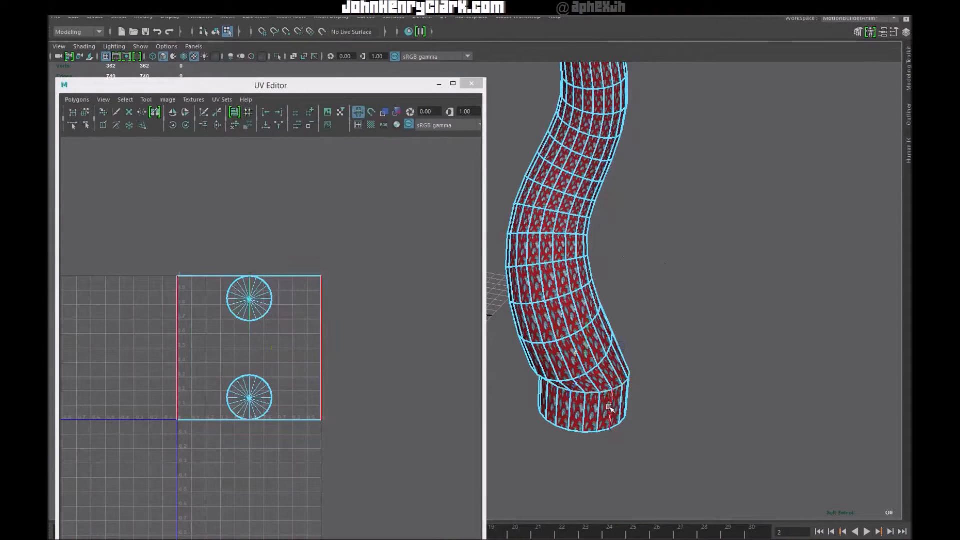
click(583, 415)
alt+drag(583, 415, 521, 420)
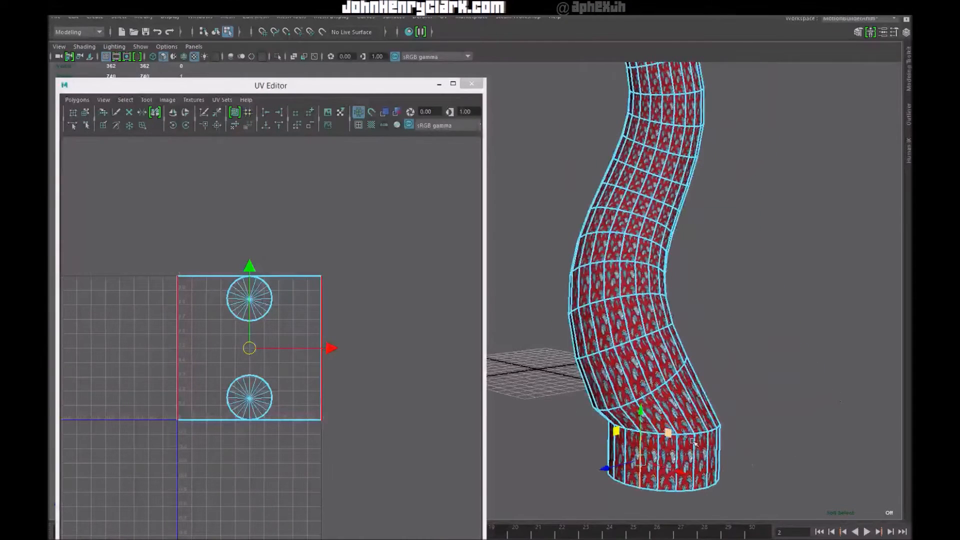
alt+drag(689, 455, 697, 396)
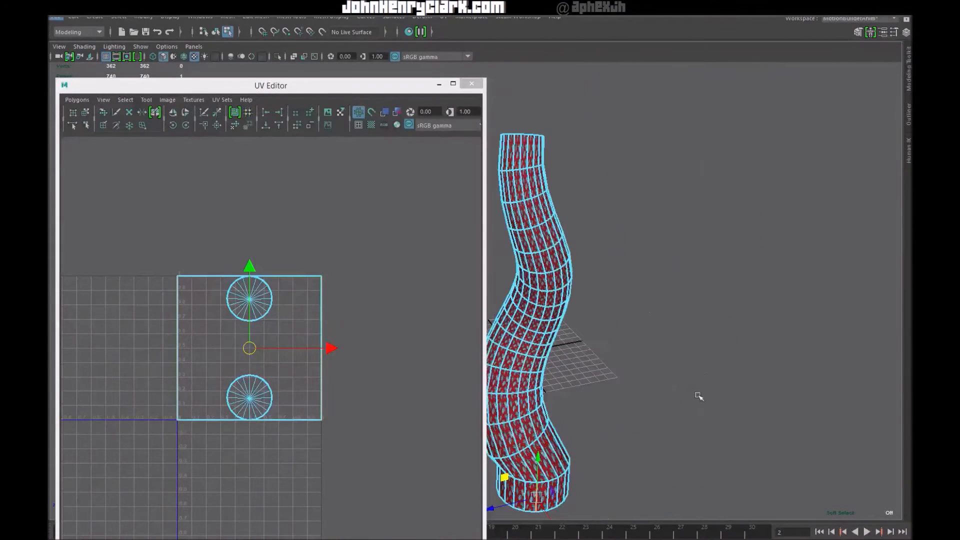
shift+double_click(528, 465)
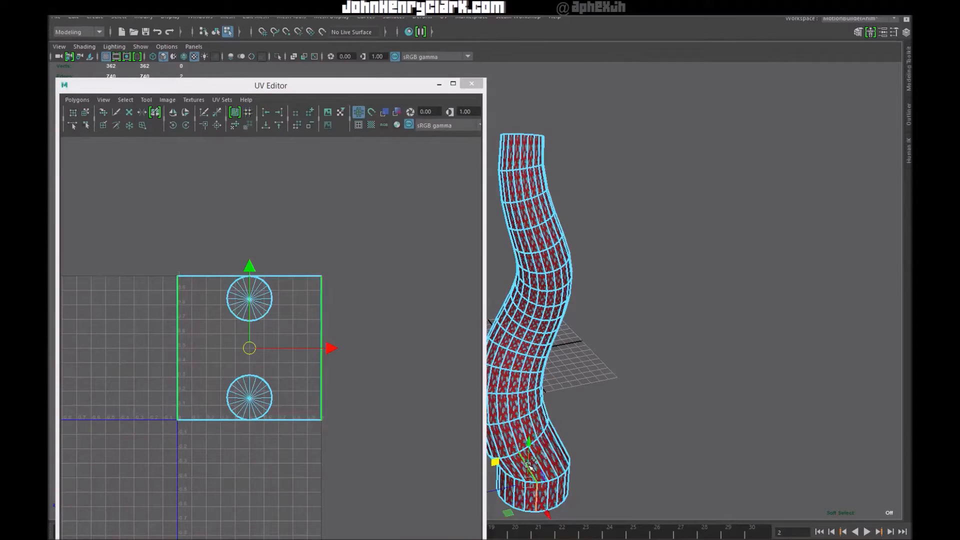
alt+drag(579, 334, 628, 320)
click(661, 366)
click(616, 353)
click(691, 352)
scroll(692, 353, up, 2)
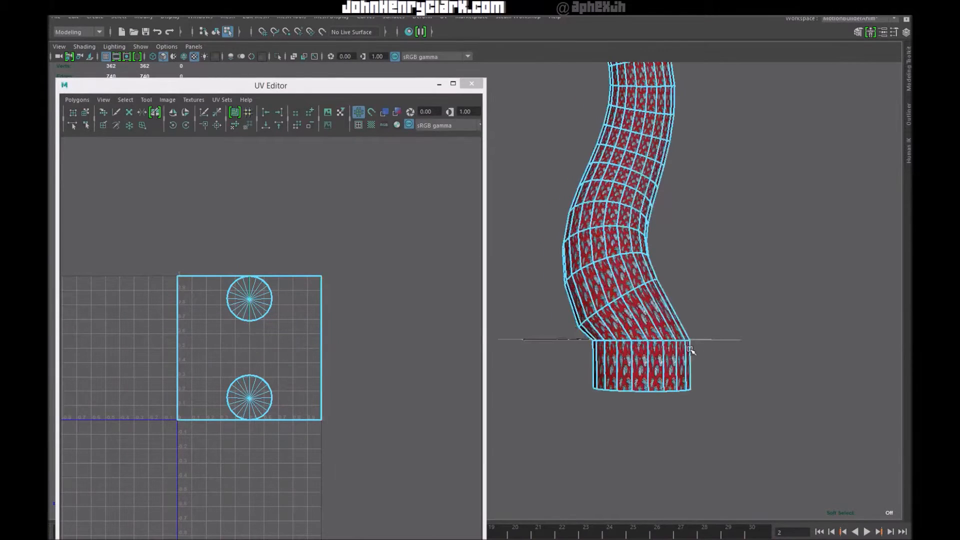
- Select one vertical edge at the tube's base and extend the selection to the whole lengthwise edge loop
click(642, 361)
click(630, 354)
click(629, 309)
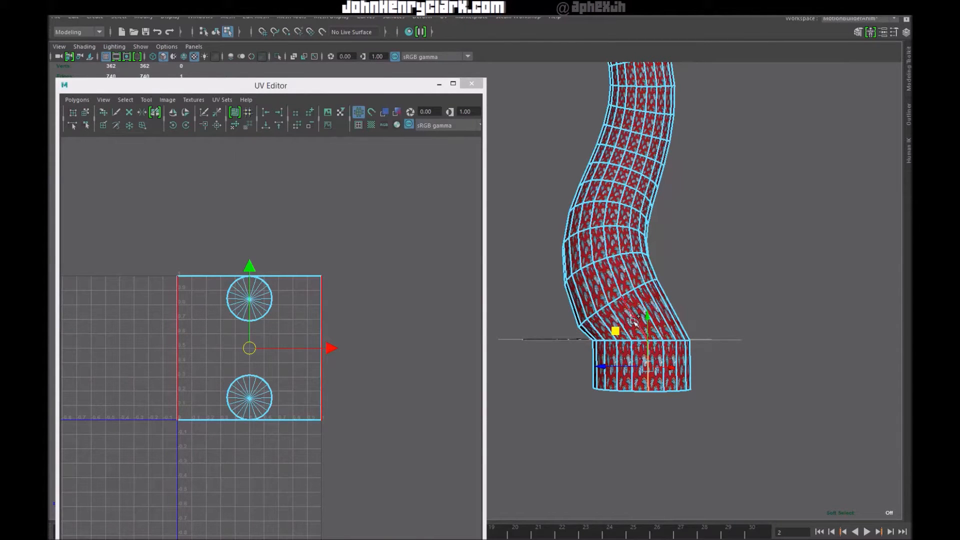
shift+double_click(633, 321)
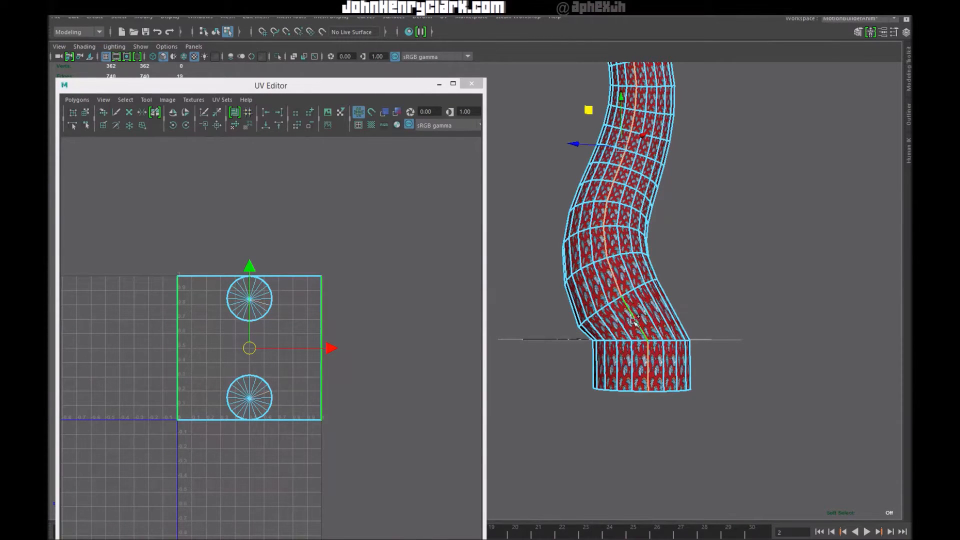
- Show the tube in wireframe and remove the top and bottom cap edges from the lengthwise loop selection
scroll(659, 272, down, 2)
alt+middle_drag(653, 205, 670, 357)
alt+drag(671, 357, 721, 388)
key(4)
alt+drag(703, 321, 715, 320)
alt+middle_drag(718, 244, 675, 337)
scroll(679, 320, up, 1)
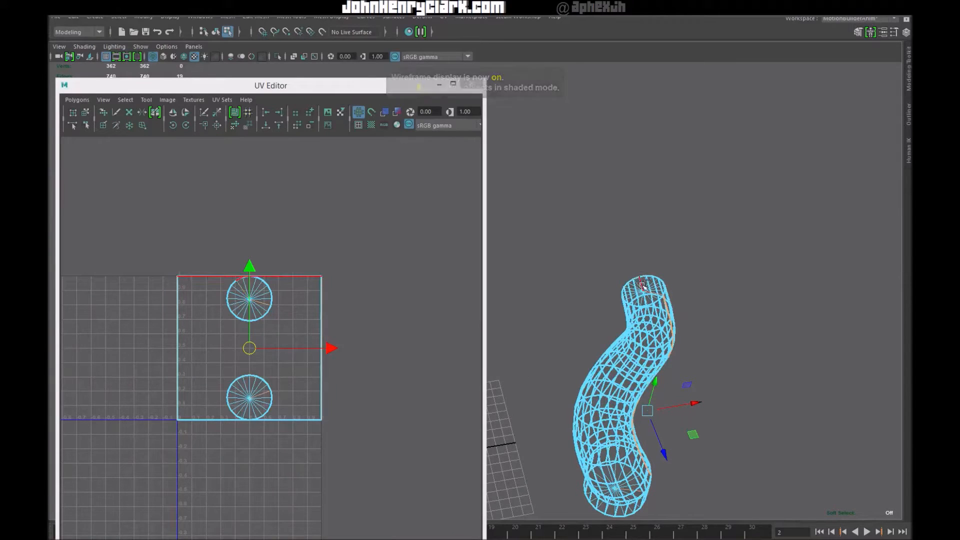
ctrl+drag(656, 300, 657, 300)
mouse_move(651, 383)
alt+middle_down()
mouse_move(664, 328)
mouse_move(647, 290)
alt+middle_up()
mouse_move(604, 388)
ctrl+mouse_down()
mouse_move(634, 414)
mouse_move(606, 363)
ctrl+mouse_up()
scroll(647, 400, down, 3)
alt+middle_drag(647, 384, 577, 253)
scroll(592, 283, up, 8)
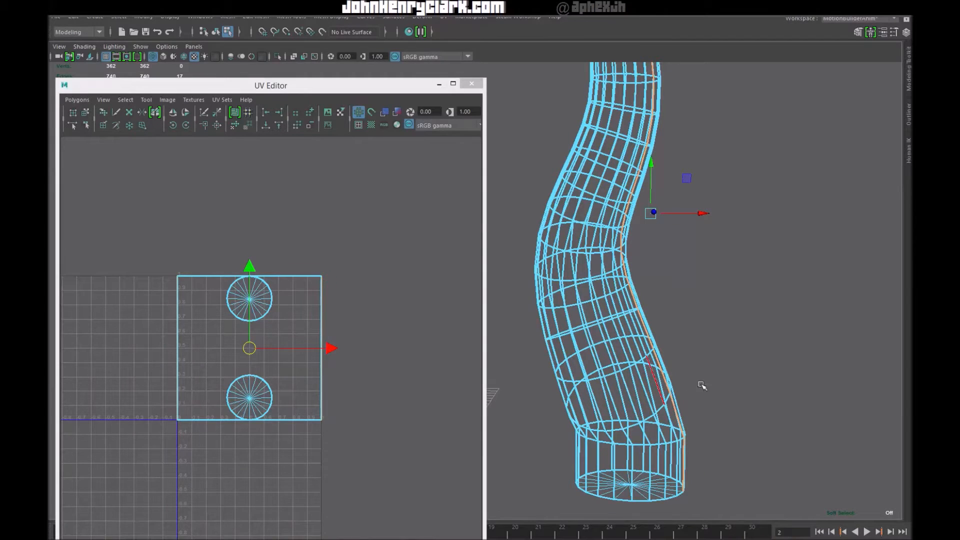
- Return the viewport to shaded display and turn off its textures so the selected seam edges are easy to see
mouse_move(686, 395)
alt+mouse_down()
mouse_move(697, 300)
mouse_move(682, 385)
alt+mouse_up()
key(6)
alt+middle_drag(659, 346, 688, 350)
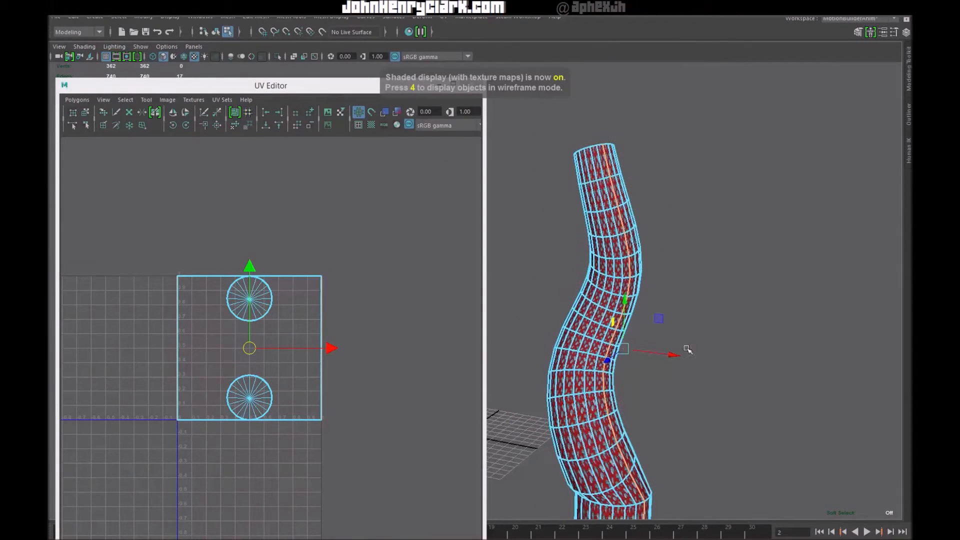
click(194, 56)
mouse_move(630, 260)
alt+mouse_down()
mouse_move(660, 300)
mouse_move(647, 308)
mouse_move(692, 277)
mouse_move(598, 264)
alt+mouse_up()
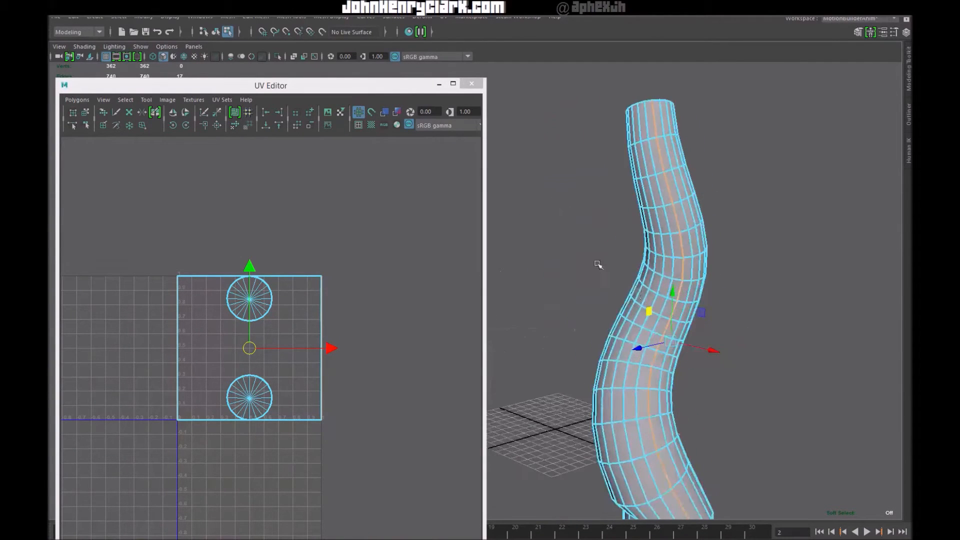
alt+middle_drag(610, 273, 633, 175)
alt+drag(686, 237, 664, 248)
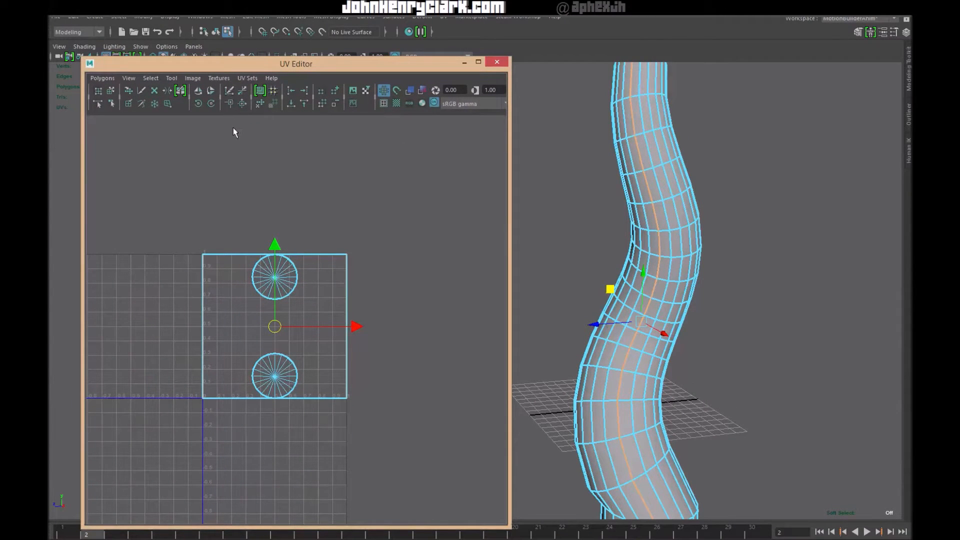
- Invert the edge selection across the whole tube so every edge except the lengthwise seam is selected
alt+drag(616, 222, 633, 265)
scroll(630, 268, down, 4)
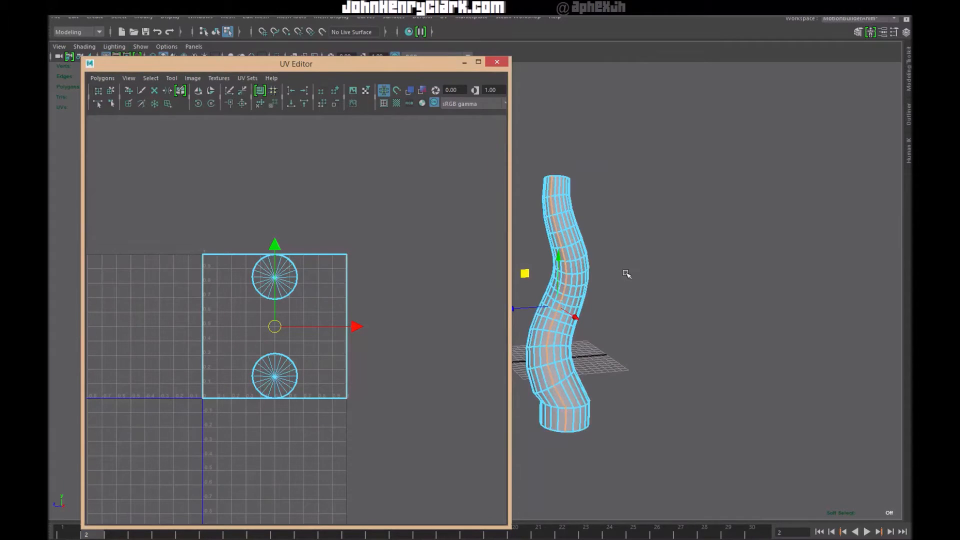
alt+middle_drag(626, 274, 665, 265)
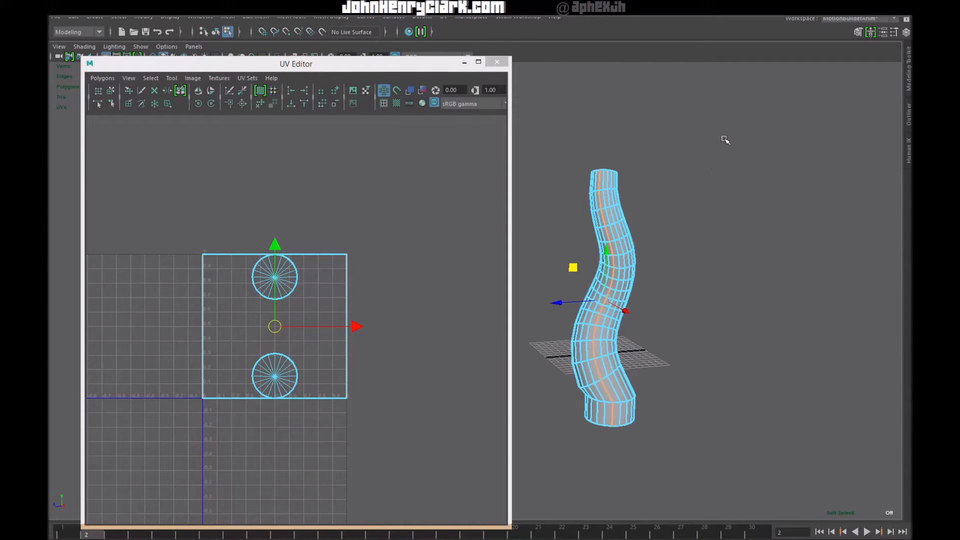
alt+middle_drag(716, 157, 760, 155)
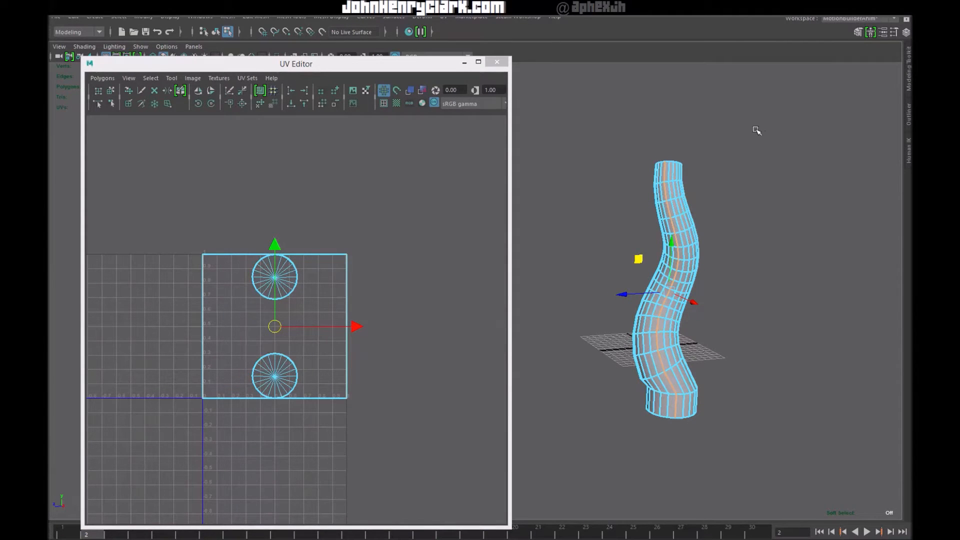
mouse_move(763, 131)
alt+middle_down()
mouse_move(750, 158)
mouse_move(759, 141)
alt+middle_up()
key(q)
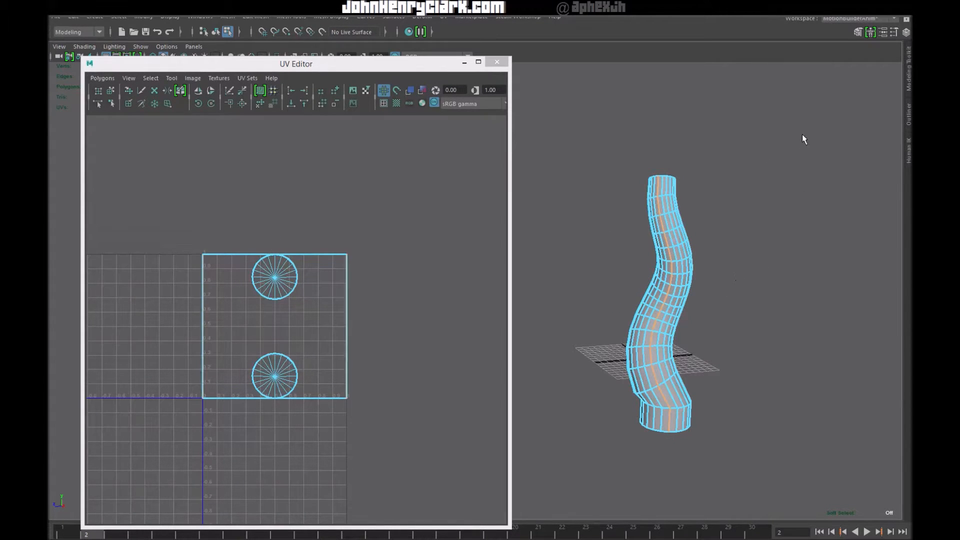
drag(806, 133, 560, 466)
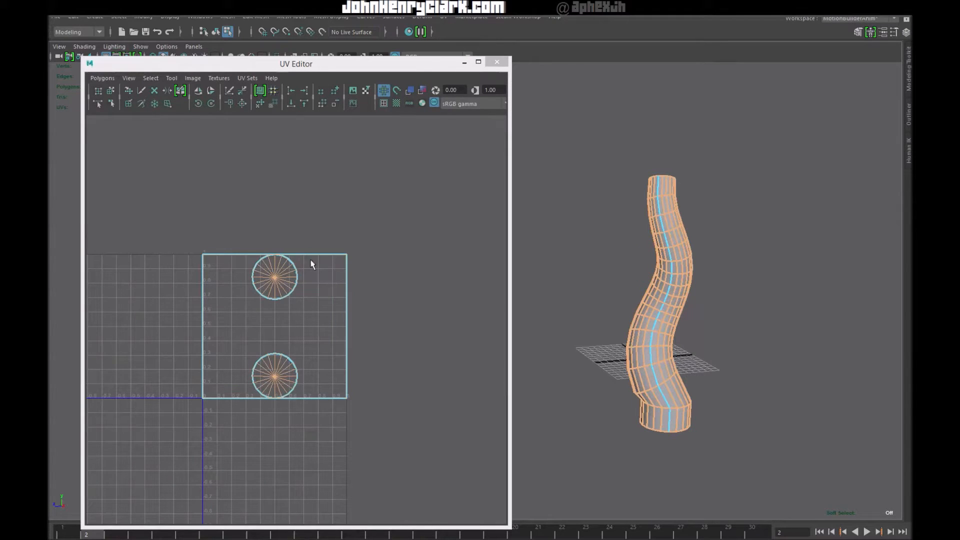
- Deselect the radial spoke edges of both circular cap shells in the UV Editor
alt+drag(692, 370, 682, 325)
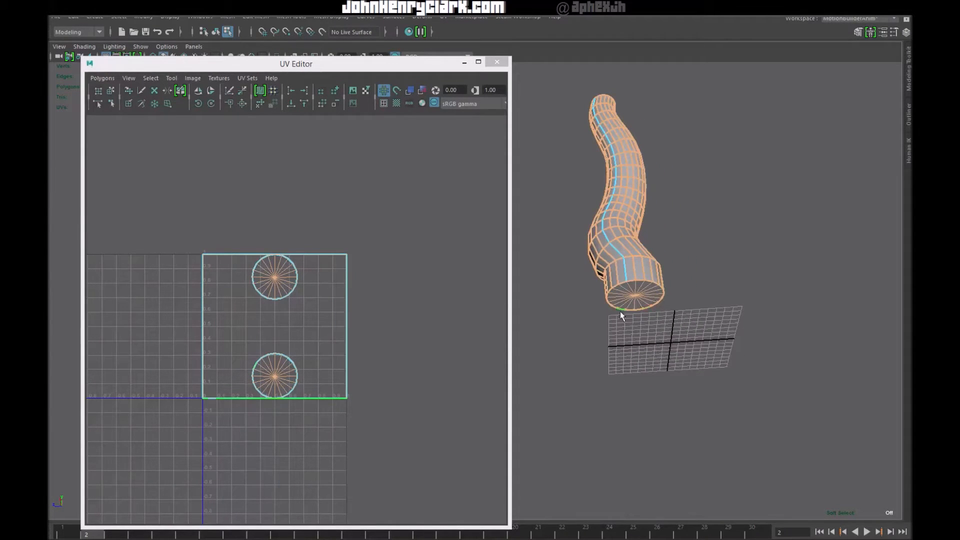
alt+drag(620, 311, 617, 339)
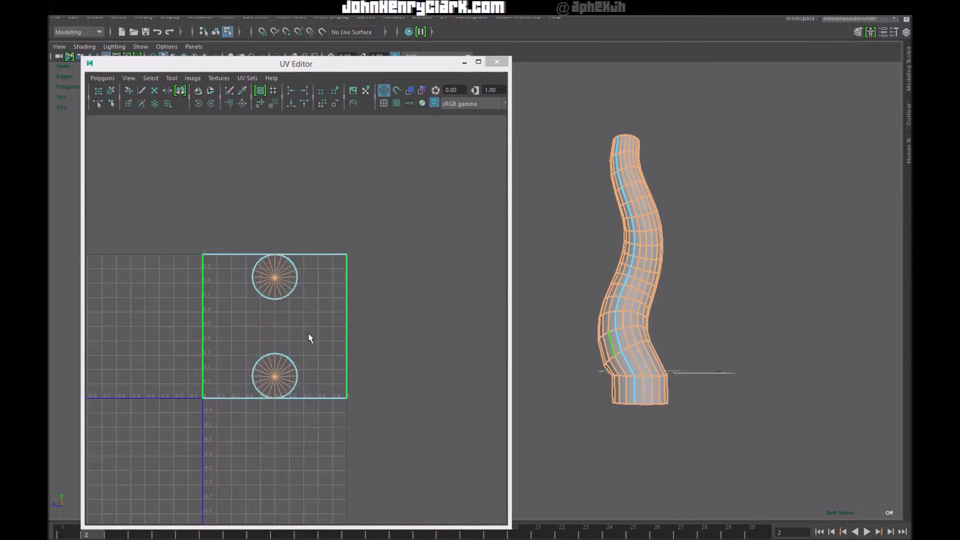
alt+right_drag(308, 347, 353, 295)
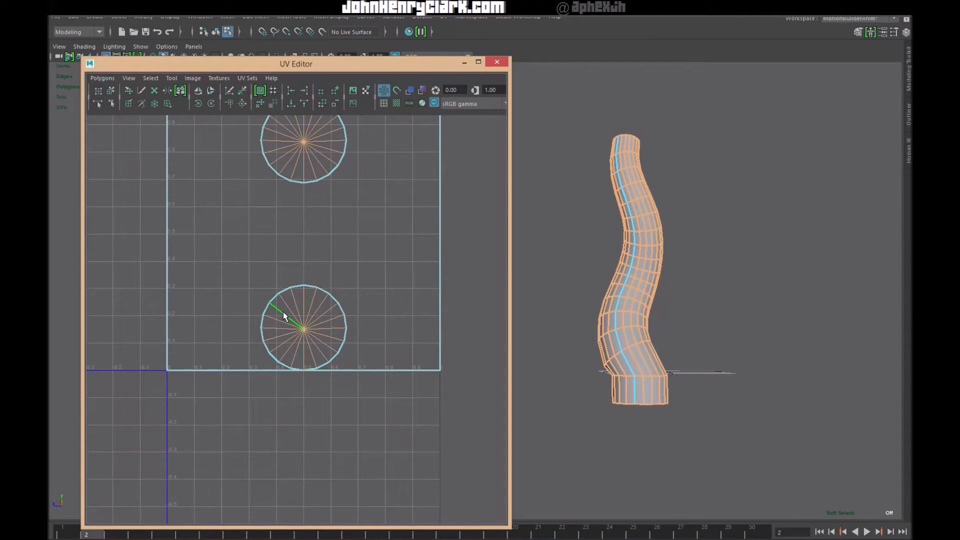
ctrl+drag(278, 308, 319, 345)
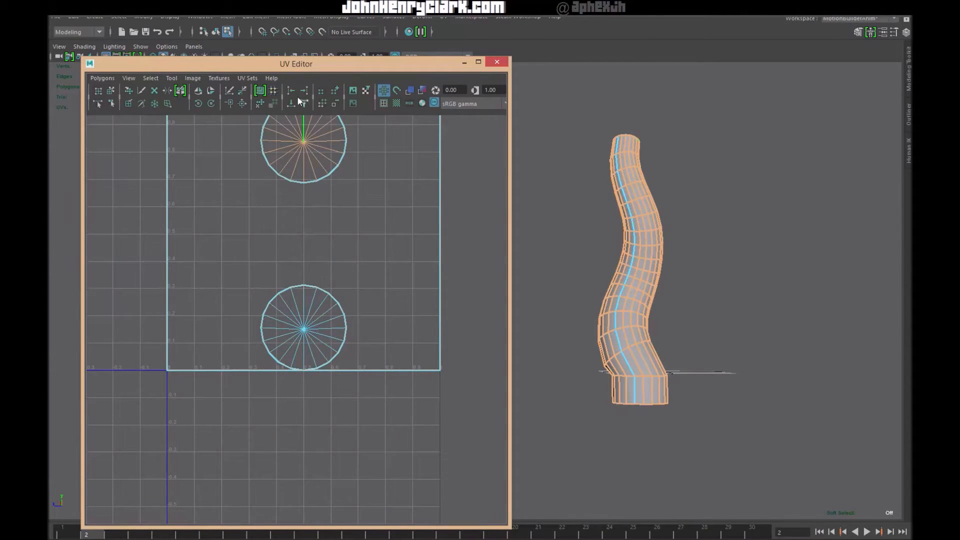
ctrl+drag(292, 132, 317, 156)
- Deselect the border edge loops around the tube's top and bottom caps
alt+middle_drag(615, 278, 650, 375)
alt+drag(670, 270, 724, 393)
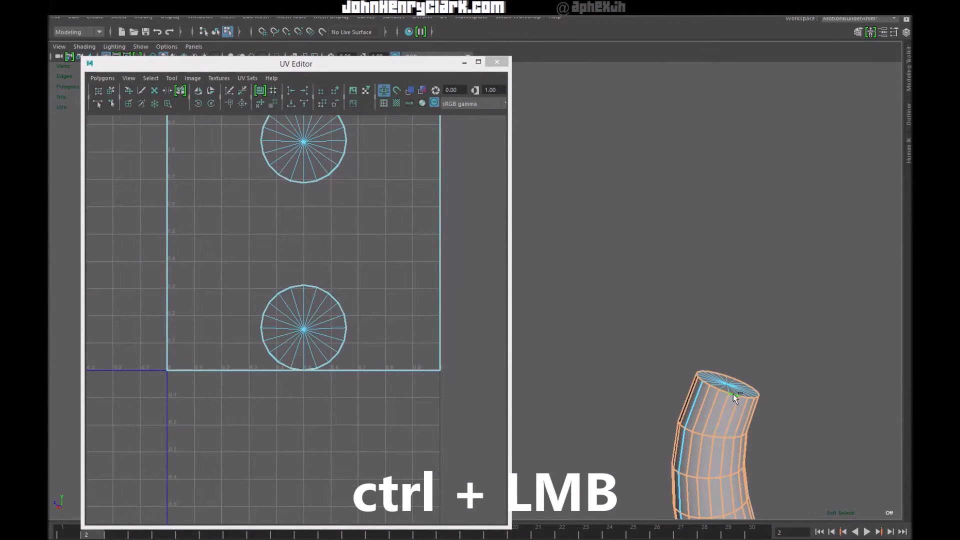
ctrl+double_click(724, 390)
alt+middle_drag(737, 426, 741, 68)
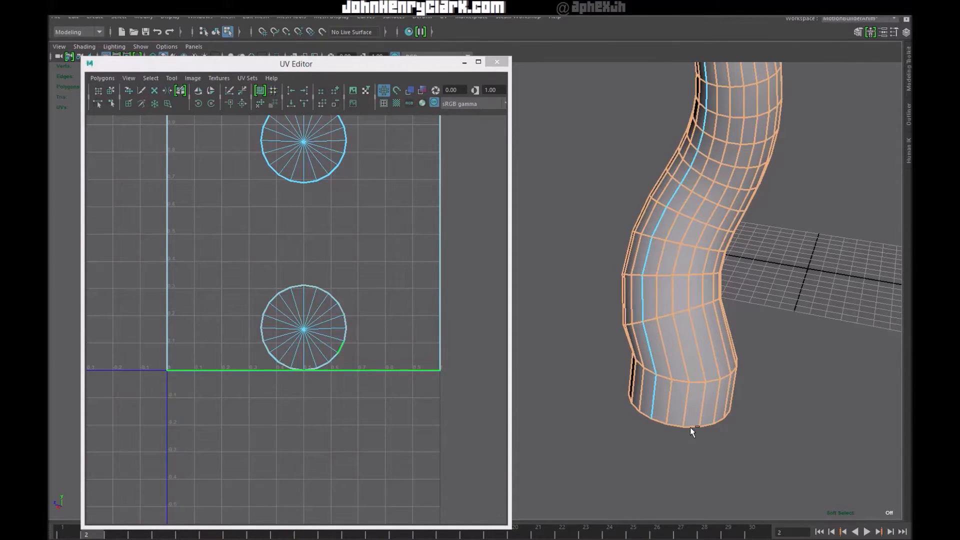
ctrl+click(691, 427)
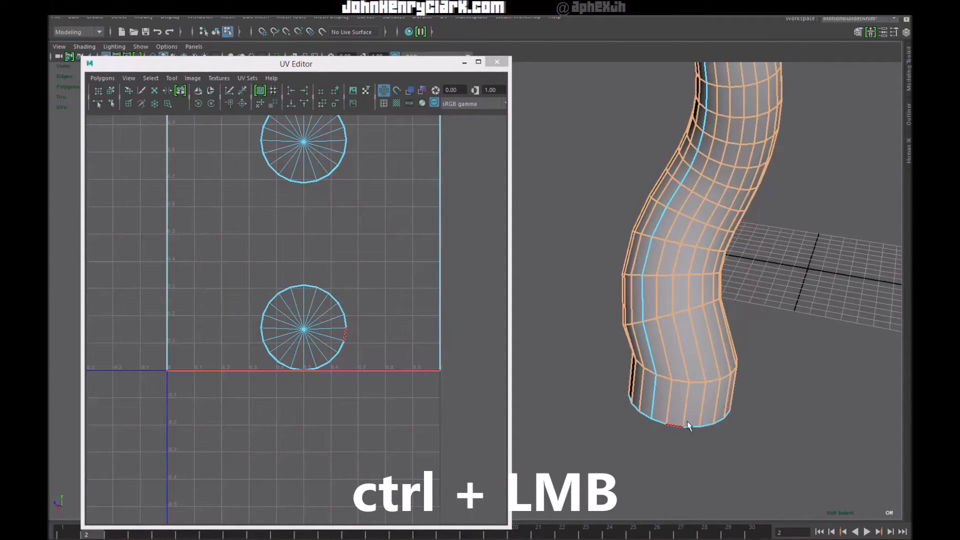
- Move and sew the selected side-face edges so the unitized UVs join into one grid shell
alt+right_drag(779, 290, 656, 183)
alt+drag(656, 183, 630, 322)
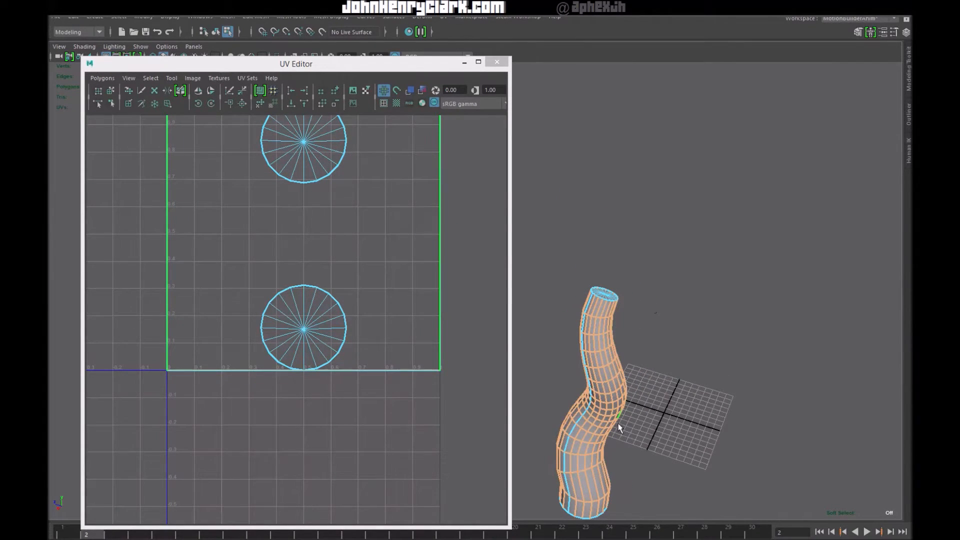
scroll(345, 262, down, 3)
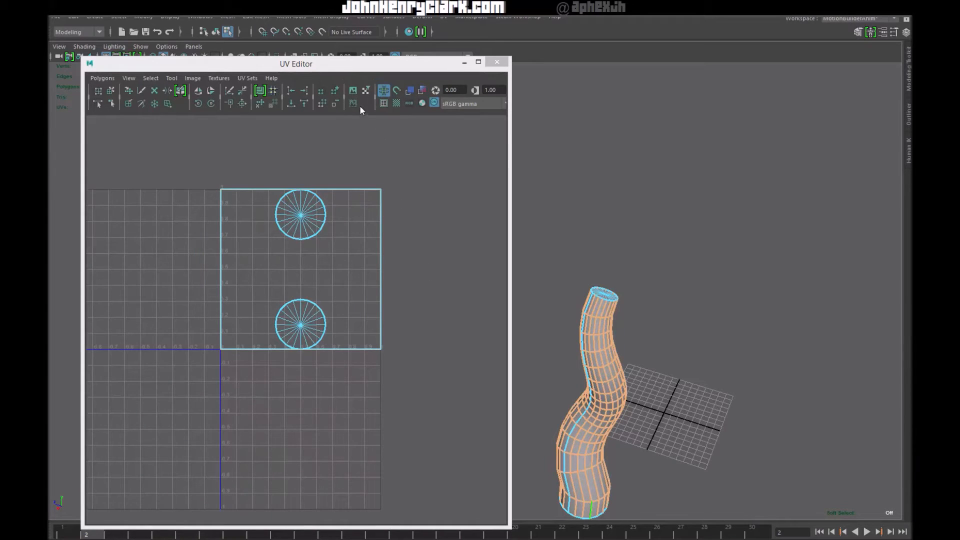
click(241, 103)
scroll(313, 237, down, 20)
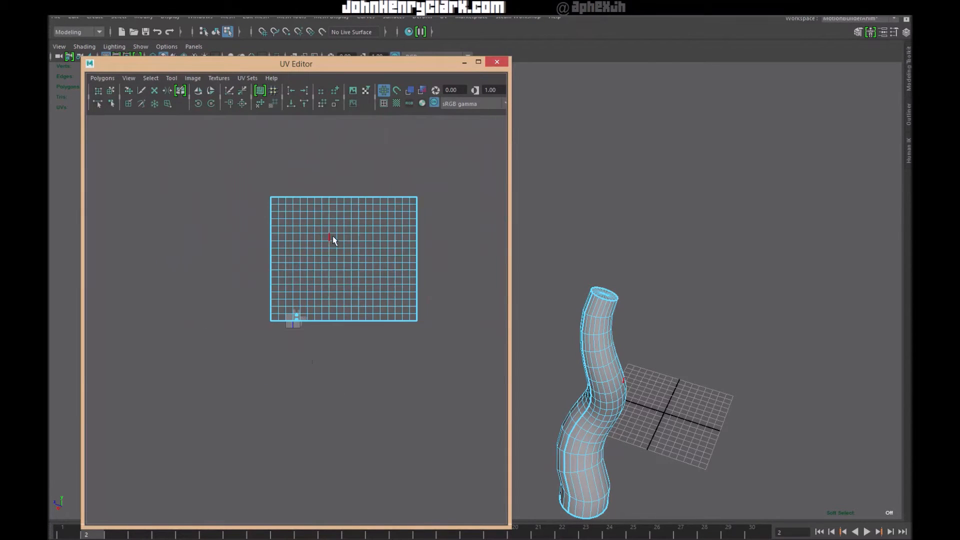
- Switch to UV selection mode and inspect the sewn side shell against the 0–1 tile in the UV Editor
right_drag(372, 230, 396, 230)
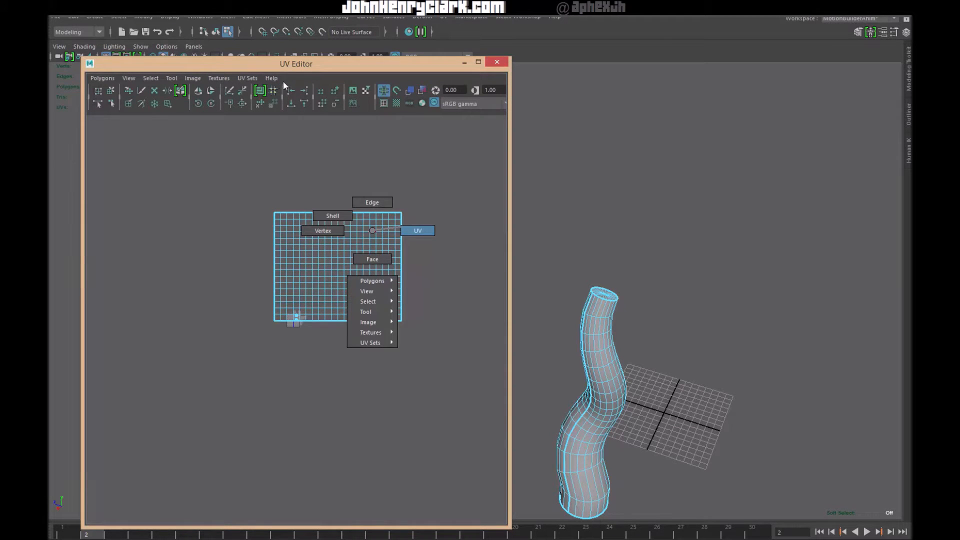
drag(450, 190, 247, 264)
mouse_move(351, 241)
ctrl+right_down()
mouse_move(392, 229)
mouse_move(352, 246)
ctrl+right_up()
click(420, 240)
alt+right_drag(370, 291, 408, 262)
scroll(368, 300, up, 7)
alt+middle_drag(409, 262, 352, 295)
scroll(369, 300, down, 1)
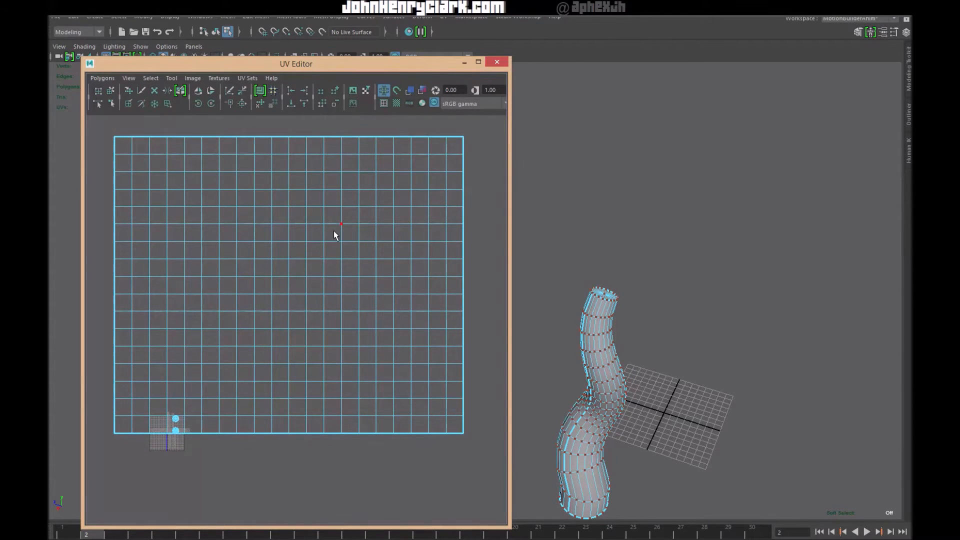
- Turn on the UV checker pattern and examine how it repeats over the tube's side faces
alt+drag(608, 323, 617, 345)
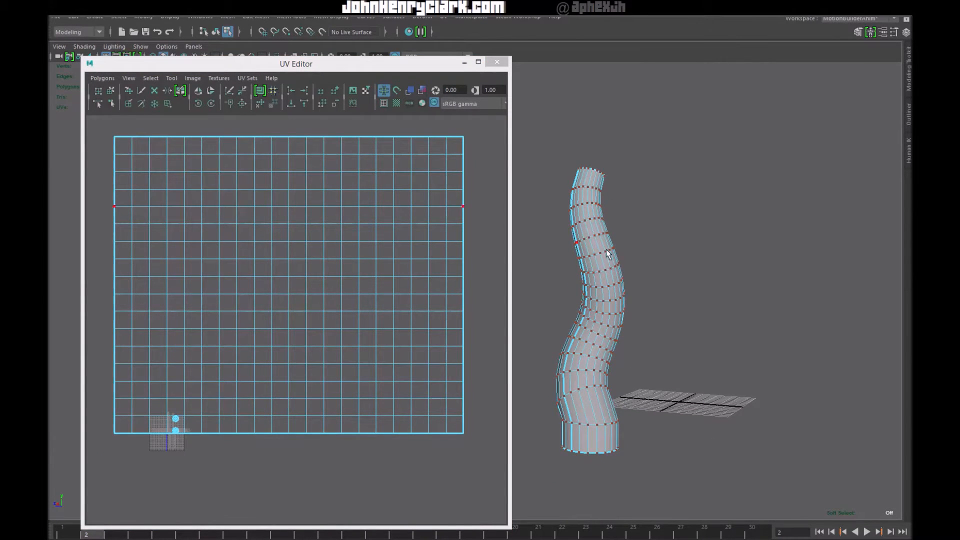
alt+middle_drag(579, 301, 611, 302)
scroll(611, 301, up, 2)
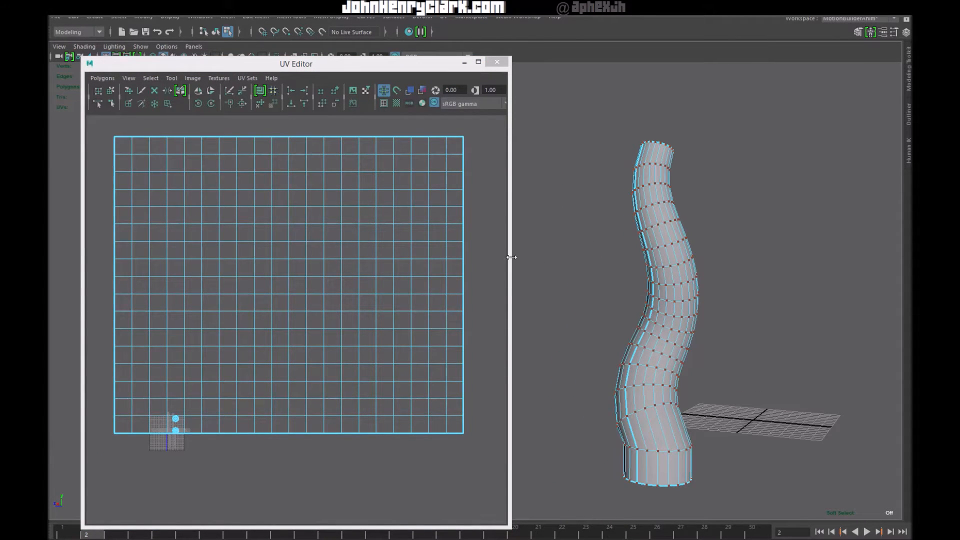
click(397, 103)
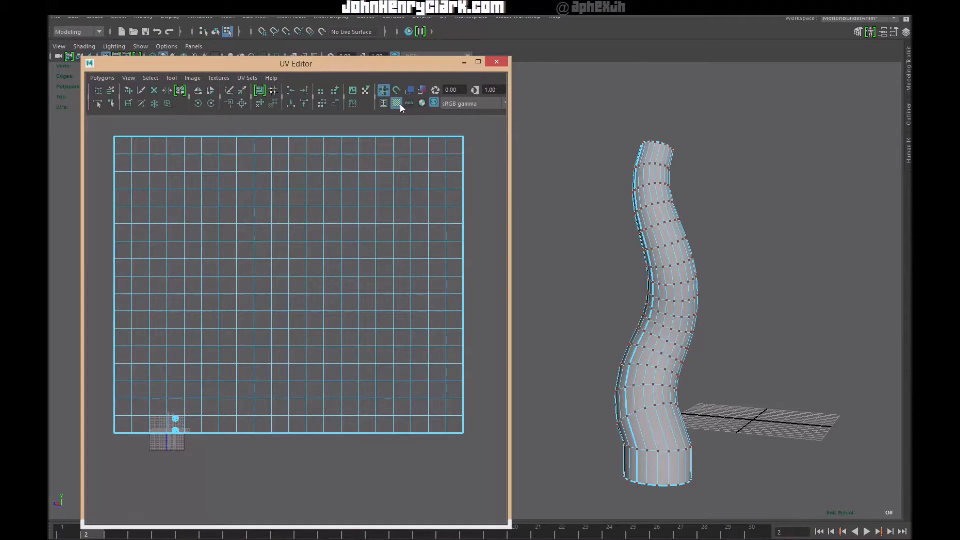
scroll(731, 334, up, 2)
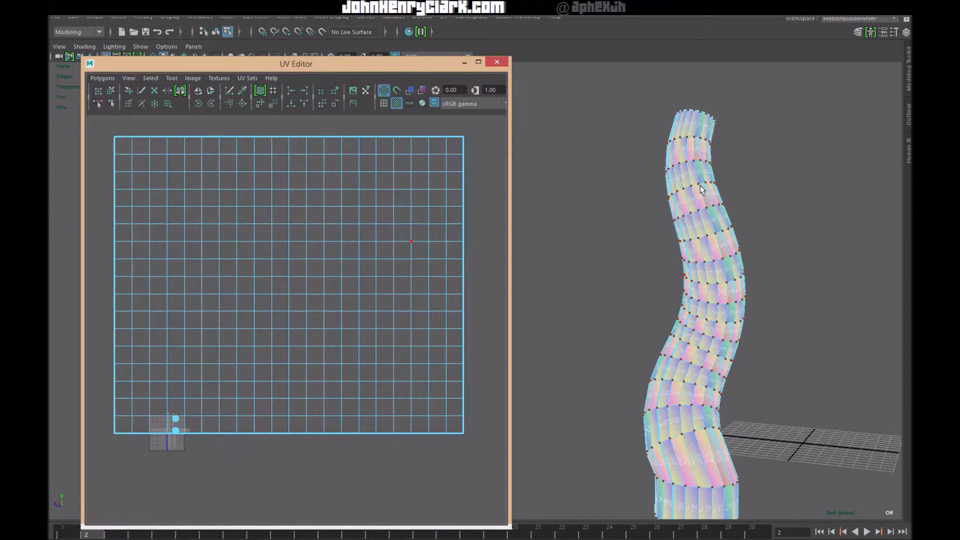
- Inspect the labelled checker tiles up close on the tube's side faces
scroll(756, 356, up, 4)
alt+middle_drag(765, 349, 661, 420)
alt+drag(752, 342, 712, 338)
scroll(712, 338, up, 1)
scroll(712, 338, up, 5)
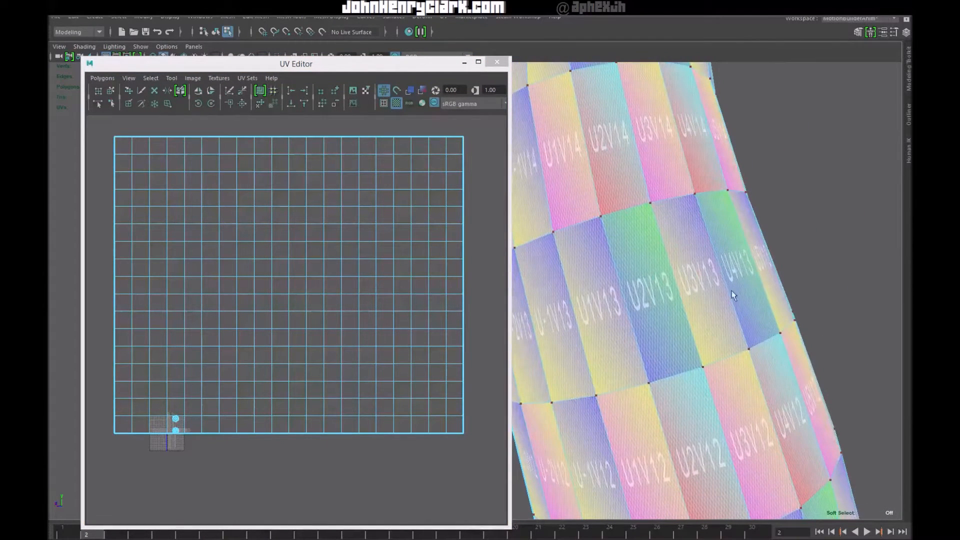
- Select all UVs of the sewn grid shell in the UV Editor, extending from its corner UV to the whole shell
right_drag(442, 192, 475, 163)
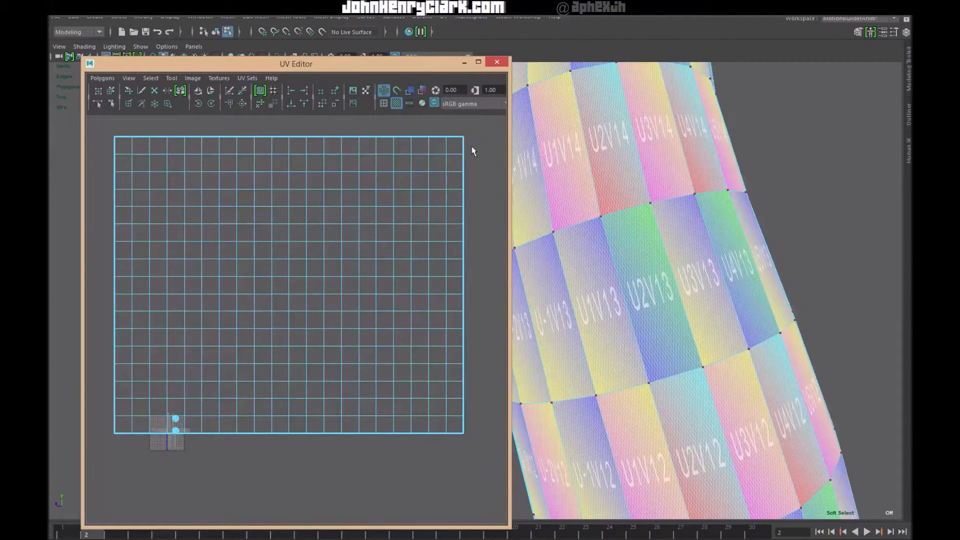
scroll(473, 151, down, 2)
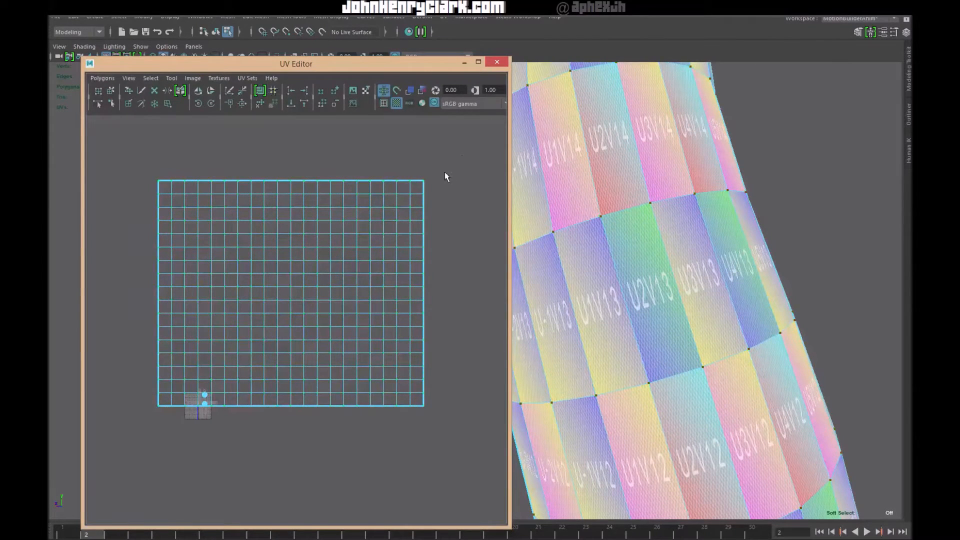
right_drag(435, 174, 419, 148)
drag(438, 164, 417, 187)
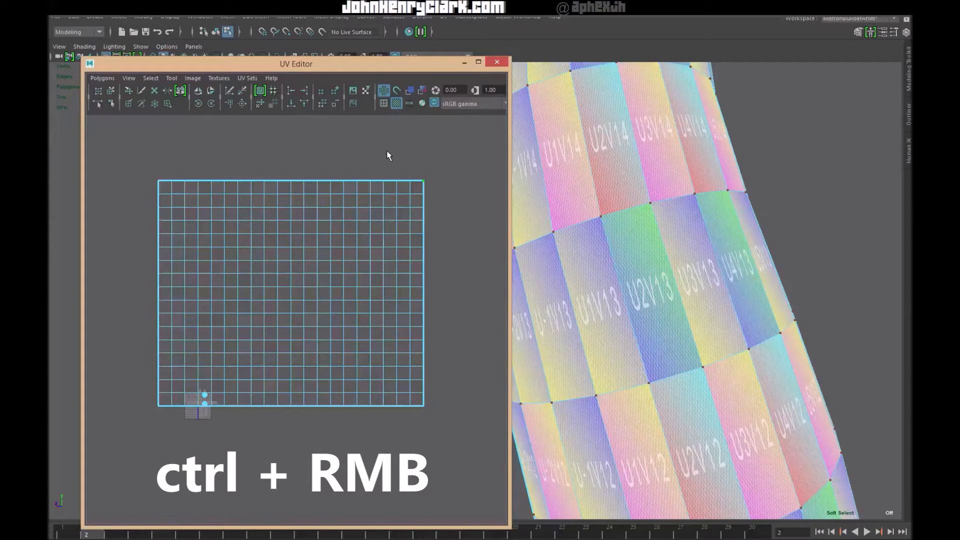
ctrl+right_drag(388, 156, 427, 127)
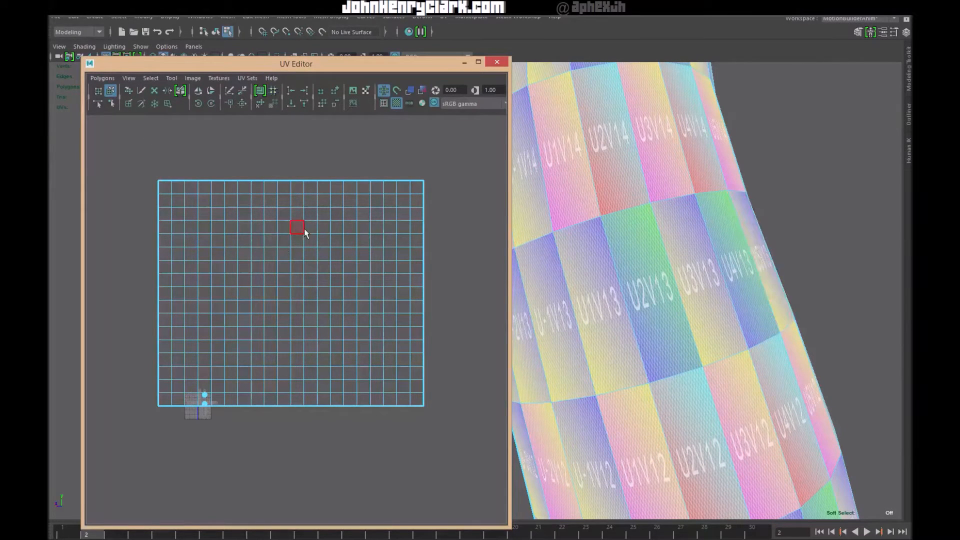
right_drag(355, 189, 389, 188)
double_click(389, 189)
scroll(381, 323, up, 2)
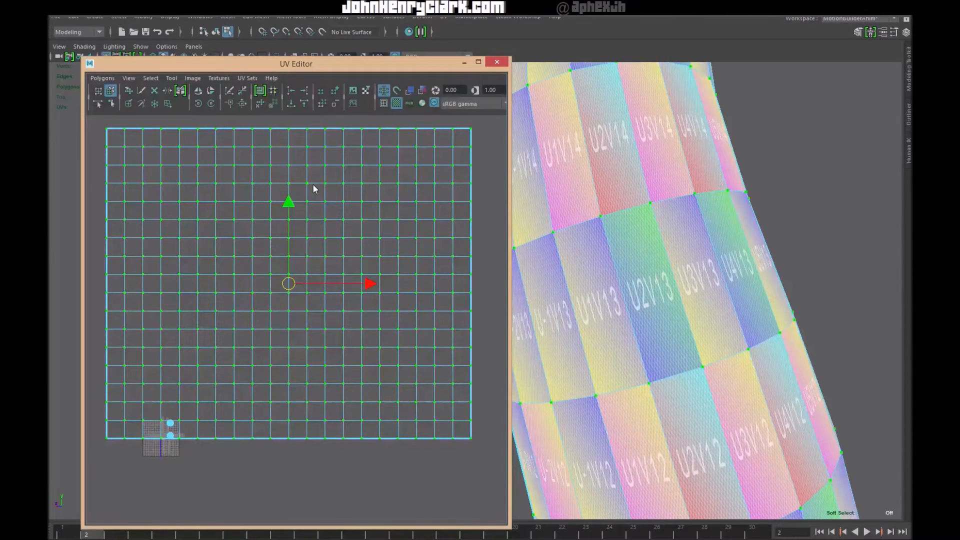
- Try to unfold the side shell directly from the grid layout and examine the checker pattern along the tube
click(103, 78)
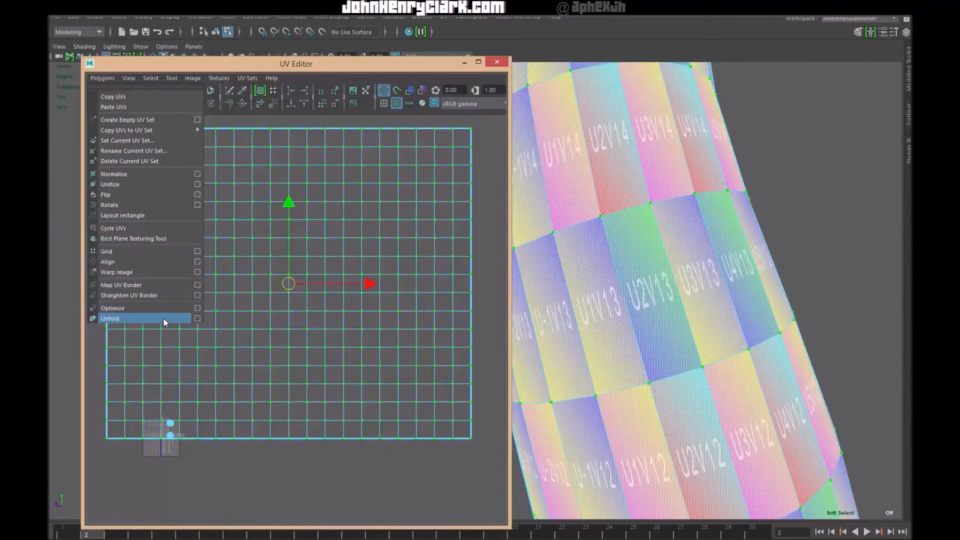
click(162, 319)
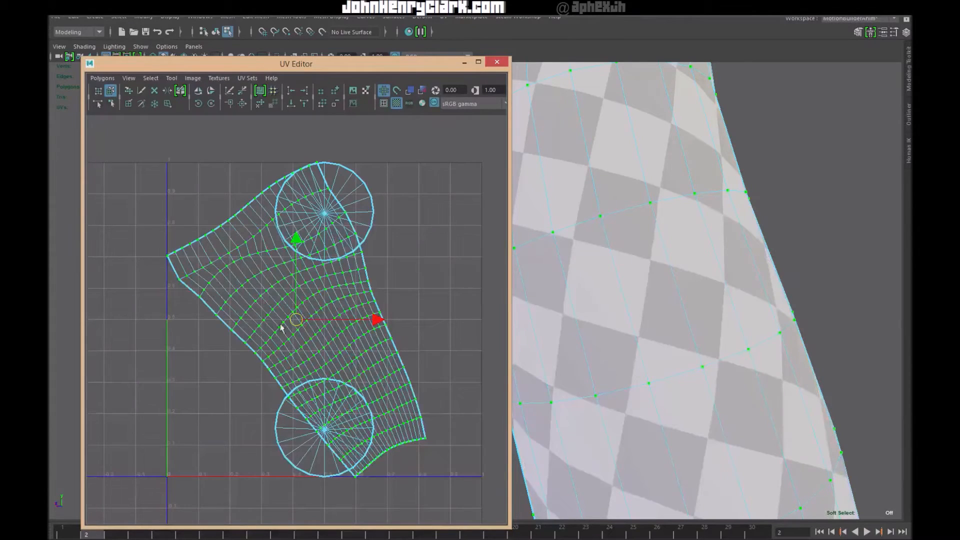
scroll(671, 296, down, 5)
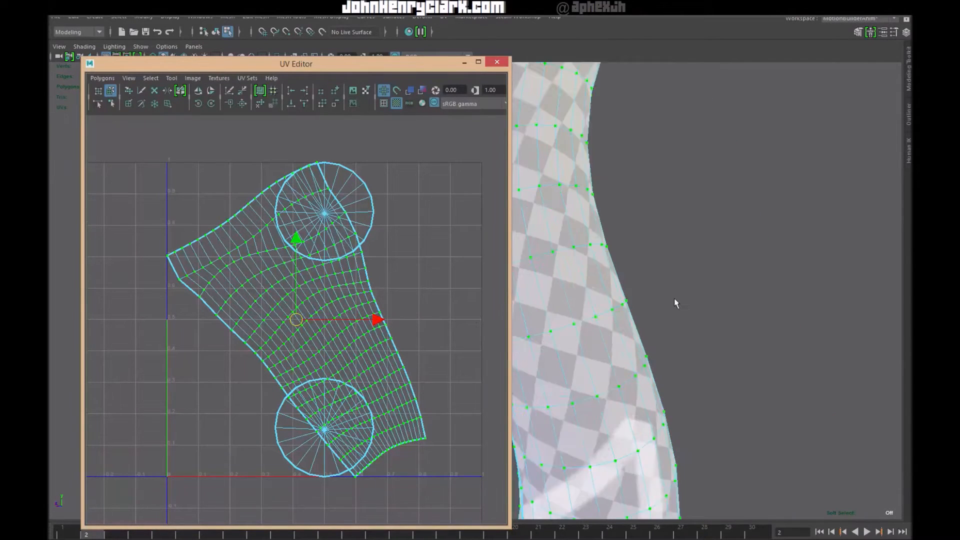
alt+middle_drag(602, 313, 644, 115)
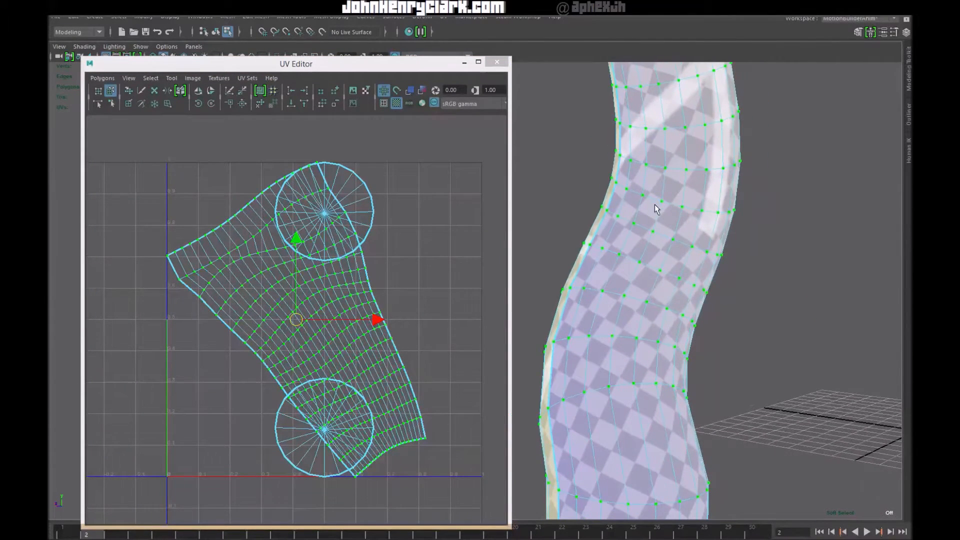
scroll(656, 209, up, 5)
alt+drag(654, 220, 655, 242)
scroll(655, 242, down, 3)
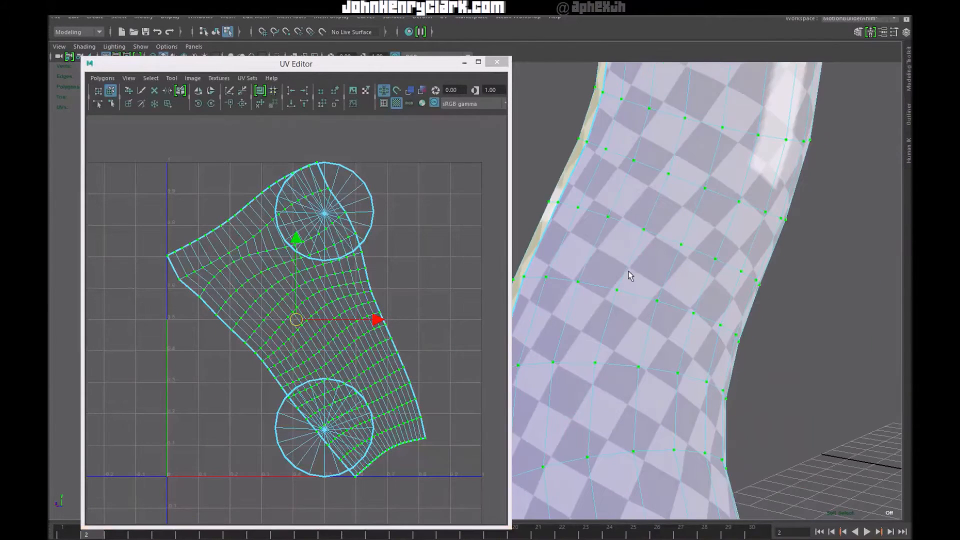
alt+drag(628, 271, 643, 271)
scroll(671, 278, down, 4)
scroll(367, 295, down, 1)
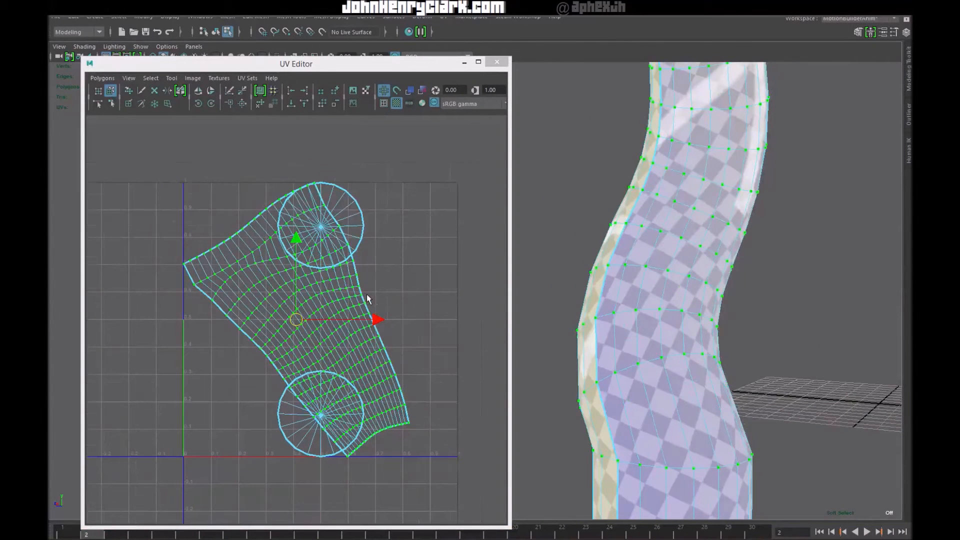
alt+drag(758, 275, 691, 339)
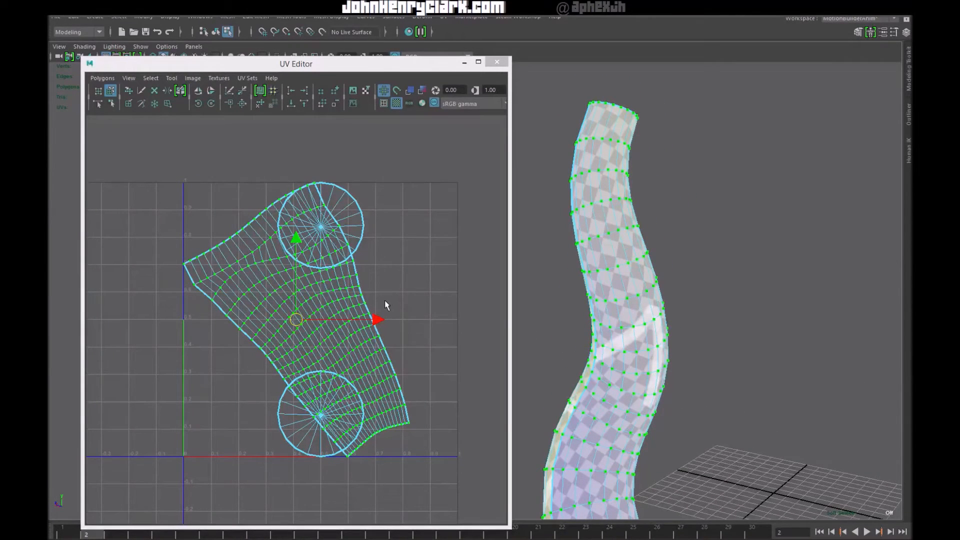
- Rotate the unfolded side shell upright and move it inside the 0–1 tile
key(e)
key(r)
key(e)
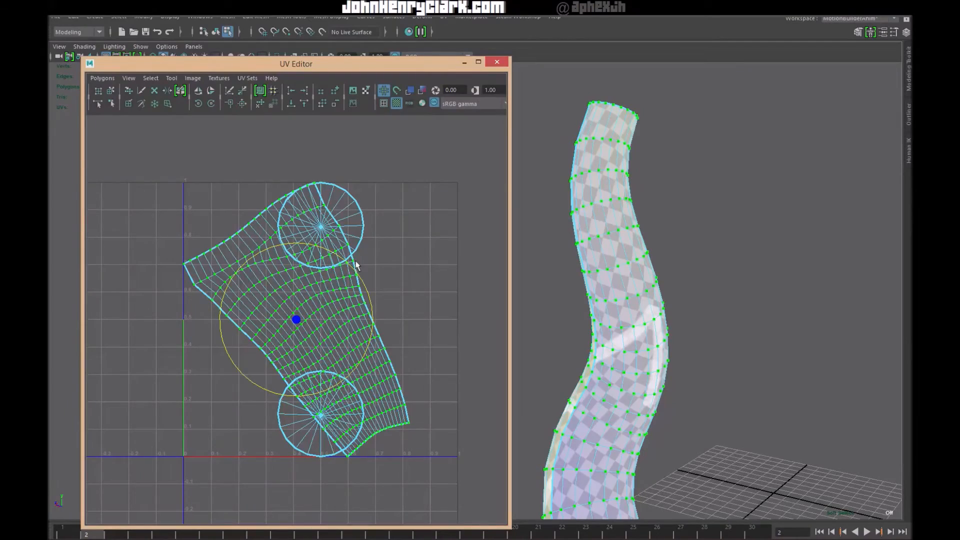
drag(356, 265, 371, 325)
key(w)
middle_drag(302, 316, 263, 298)
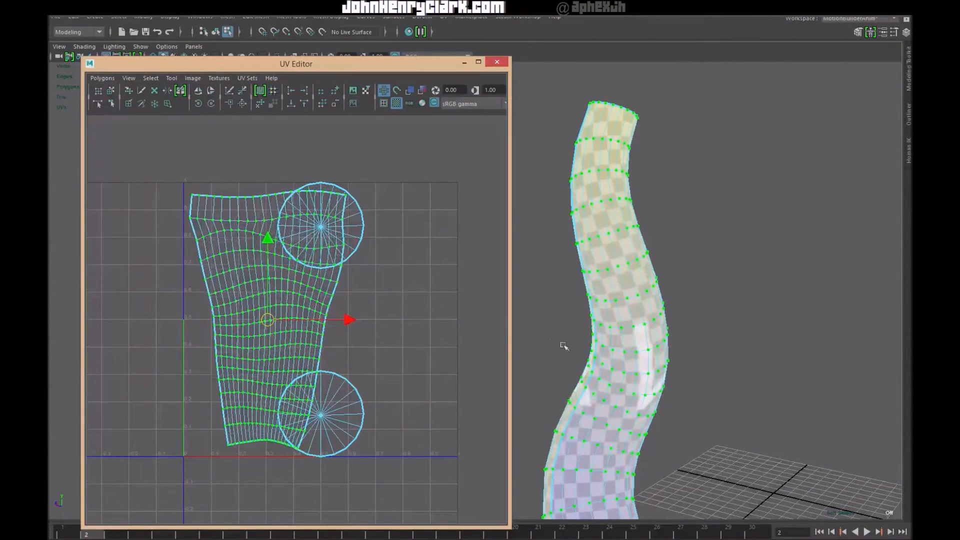
- Switch to object selection and view the whole tube with its checker pattern and its red texture
alt+middle_drag(658, 354, 699, 323)
alt+right_drag(699, 324, 666, 259)
mouse_move(715, 283)
alt+mouse_down()
mouse_move(655, 275)
mouse_move(728, 296)
alt+mouse_up()
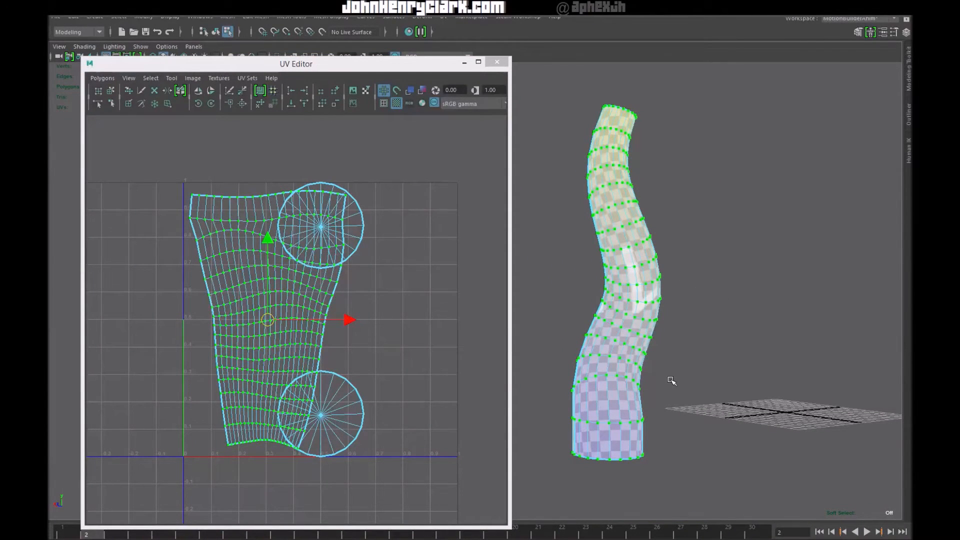
key(F8)
click(700, 327)
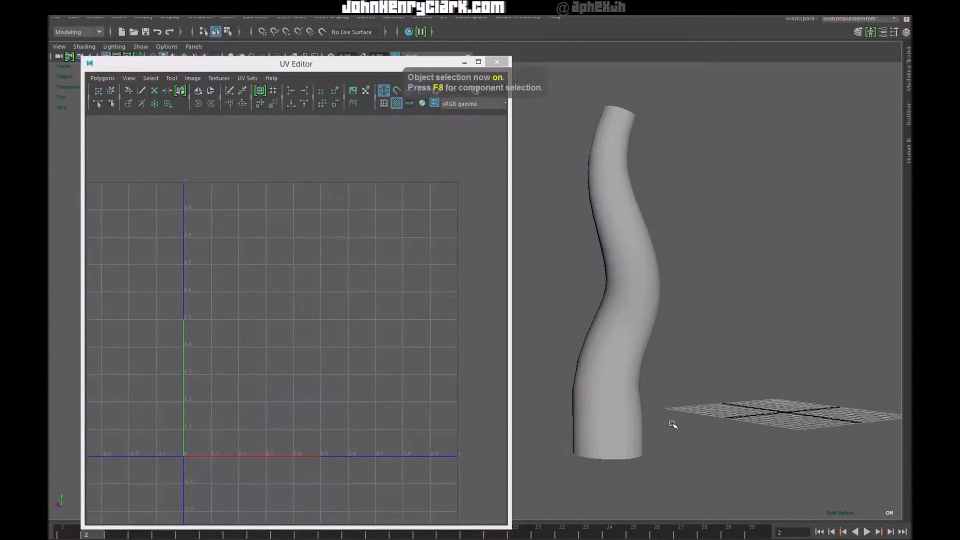
click(628, 368)
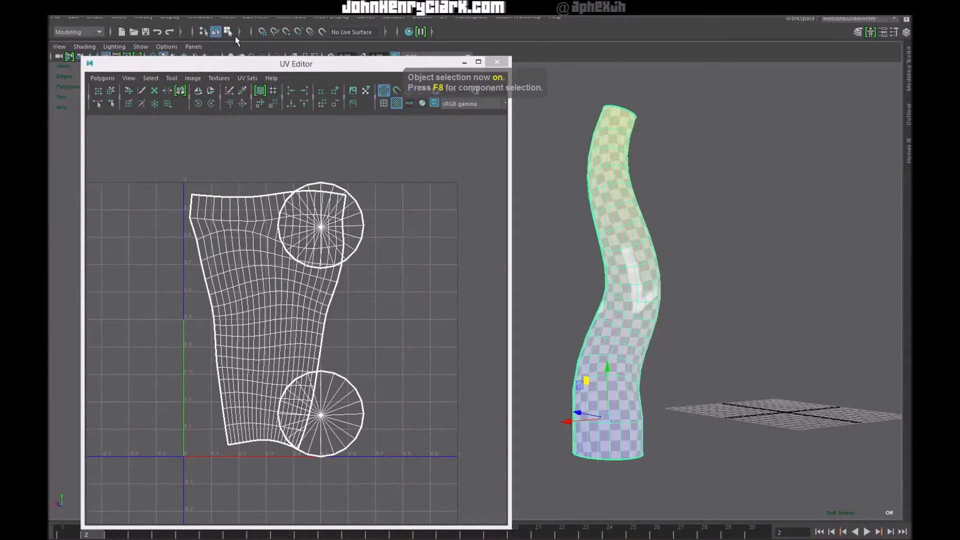
drag(215, 63, 212, 72)
click(705, 311)
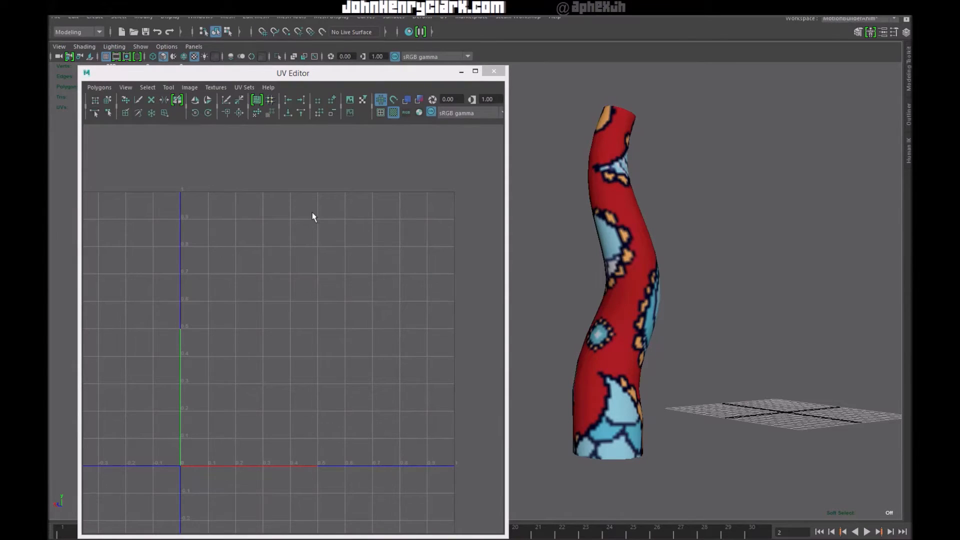
- Move the two round cap shells clear of the side shell and return to object selection
key(ctrl+z)
right_drag(358, 239, 384, 226)
click(350, 237)
drag(318, 236, 401, 252)
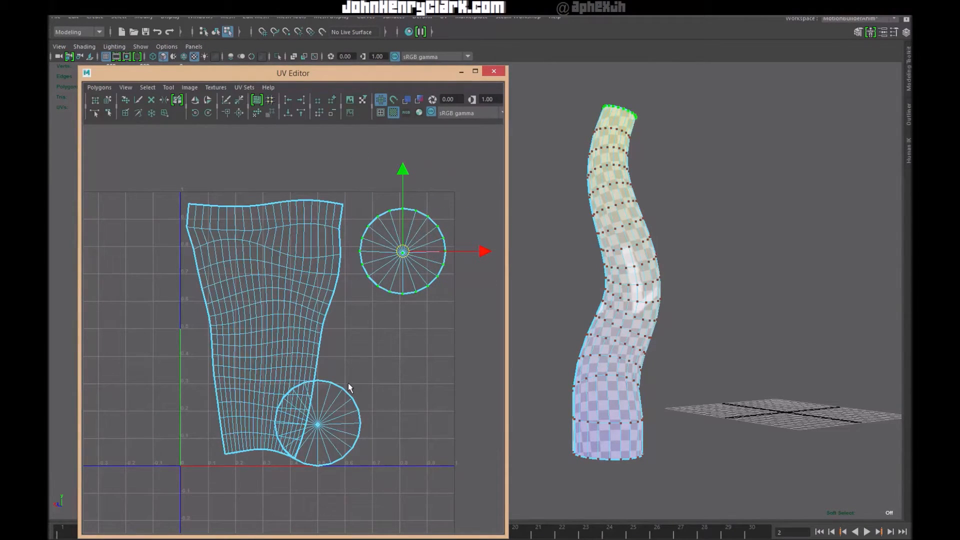
click(338, 395)
drag(318, 424, 382, 411)
click(764, 326)
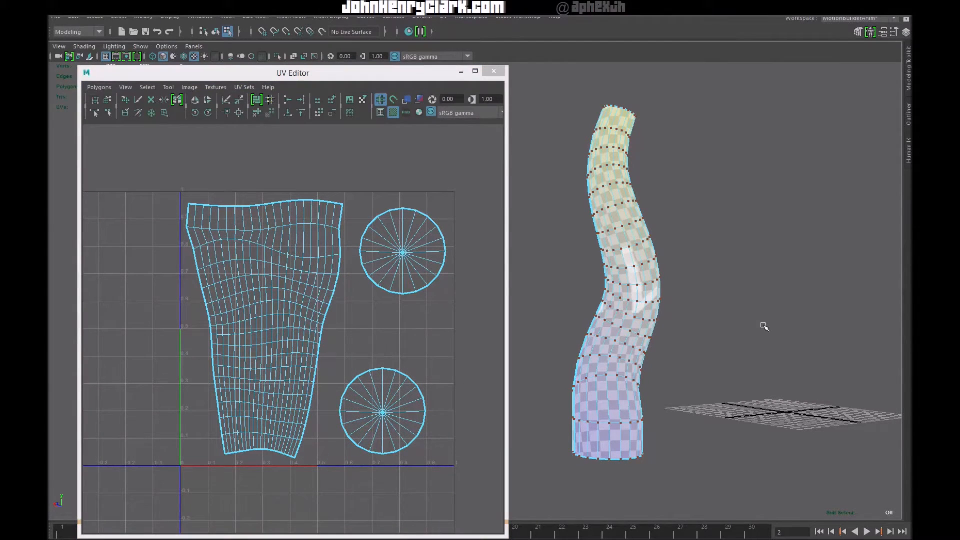
key(F8)
click(414, 332)
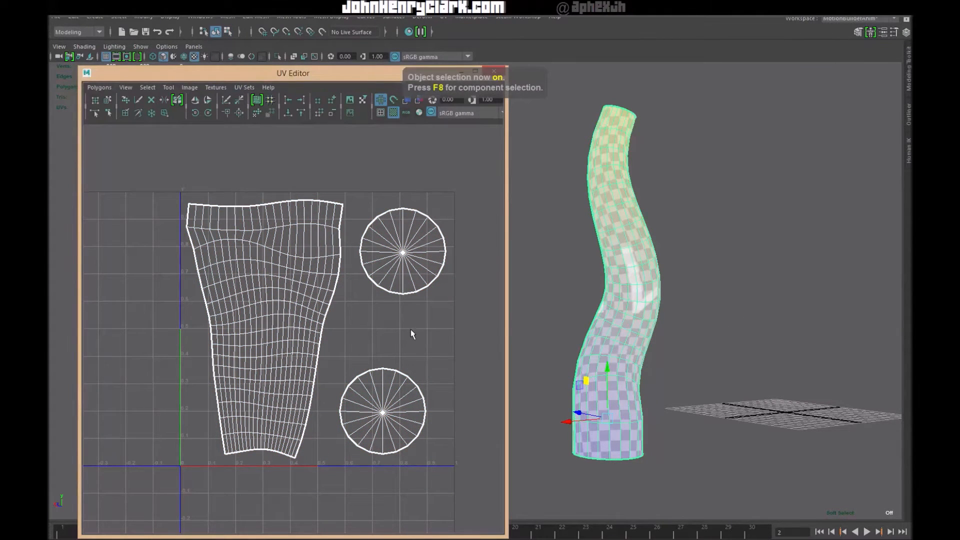
- Undo the cap shell moves, the side shell's placement and rotation, and the unfold, back to the selected grid shell
right_drag(300, 308, 261, 309)
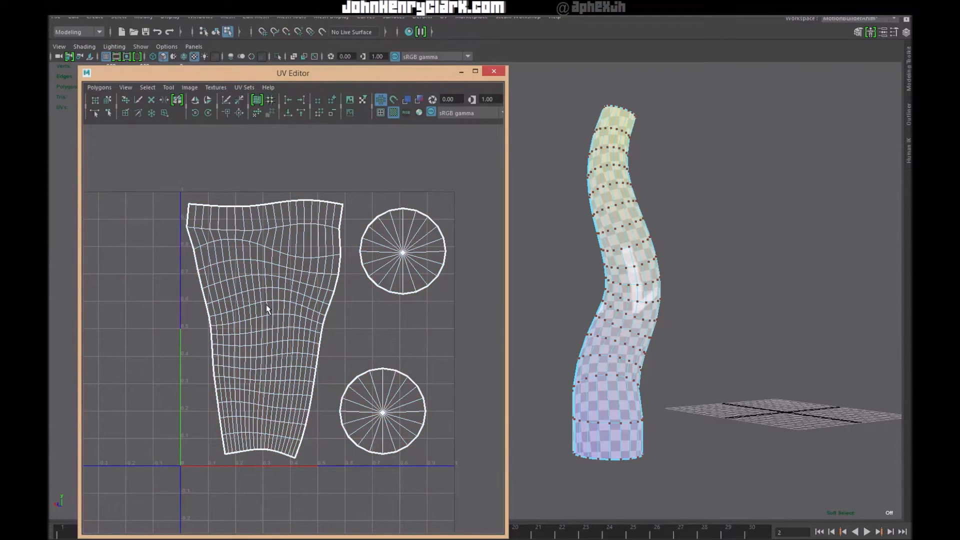
key(ctrl+z)
key(ctrl+z)
key(ctrl+z)
key(ctrl+z)
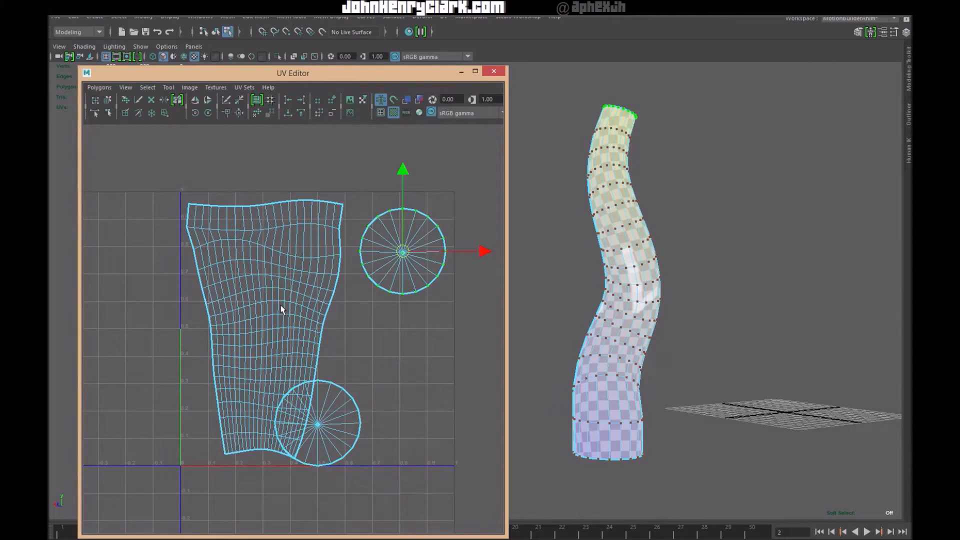
key(ctrl+z)
key(ctrl+z)
key(ctrl+z)
key(ctrl+z)
key(ctrl+z)
key(ctrl+z)
key(ctrl+z)
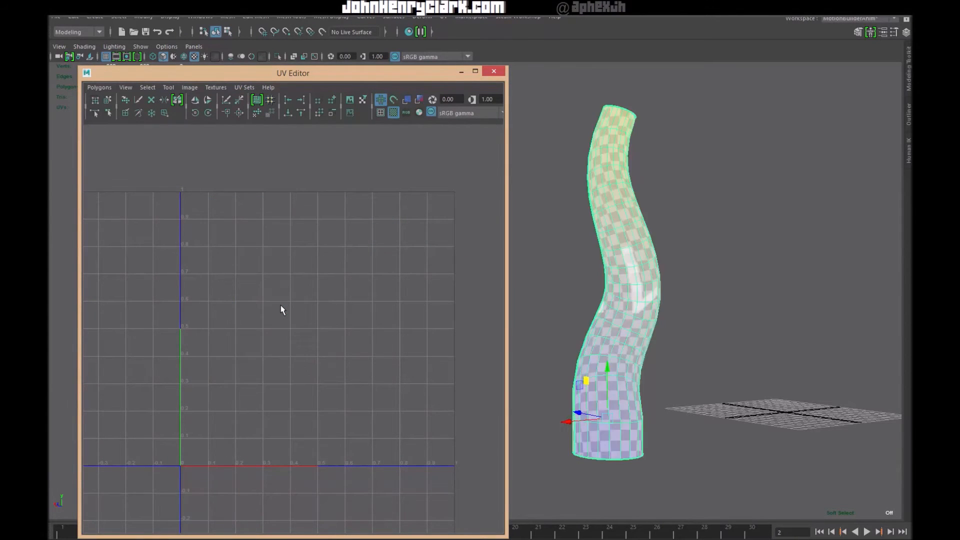
key(ctrl+z)
key(ctrl+z)
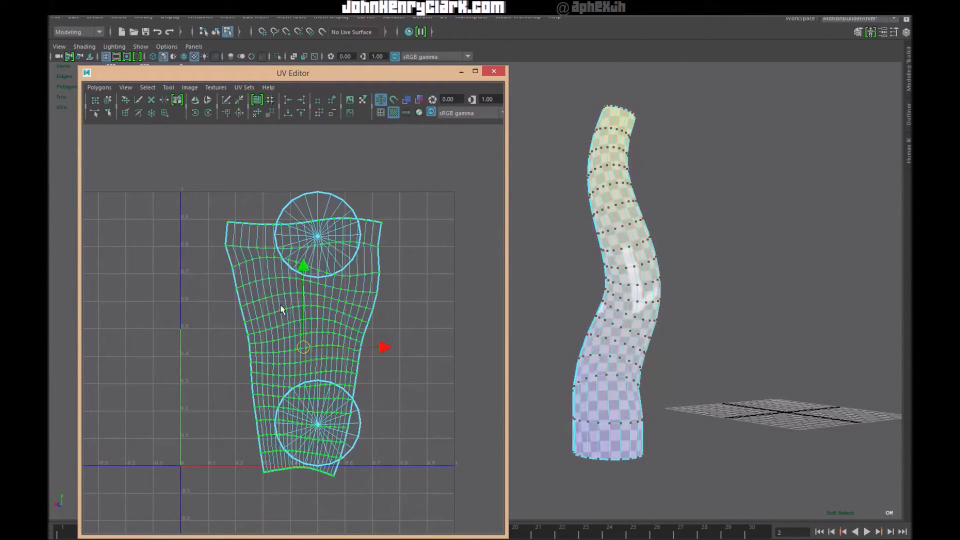
key(ctrl+z)
scroll(295, 303, down, 6)
right_drag(333, 254, 365, 246)
click(99, 88)
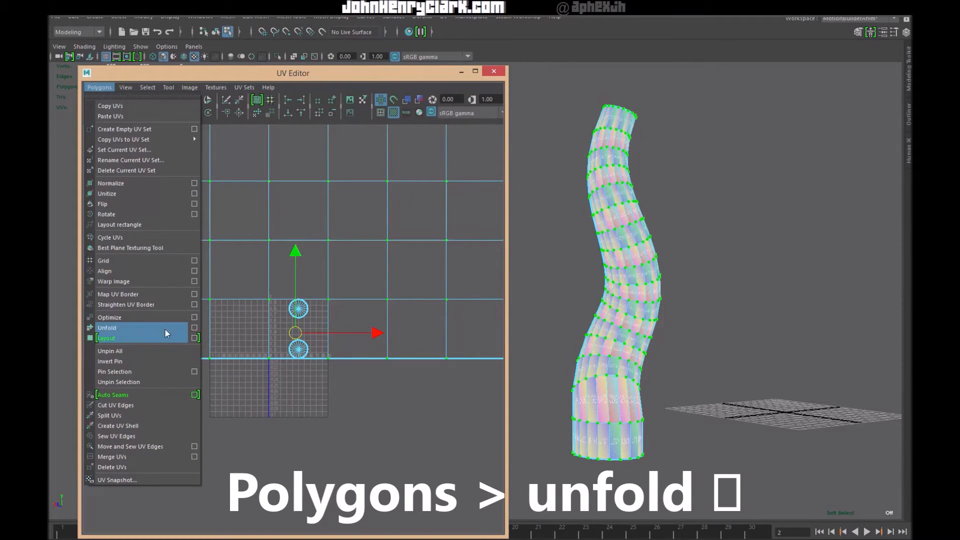
click(194, 328)
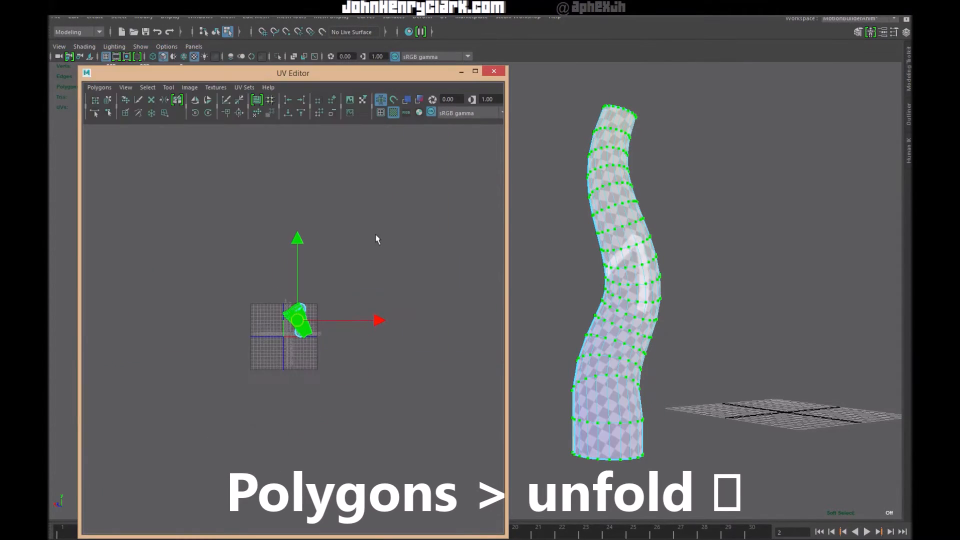
key(ctrl+z)
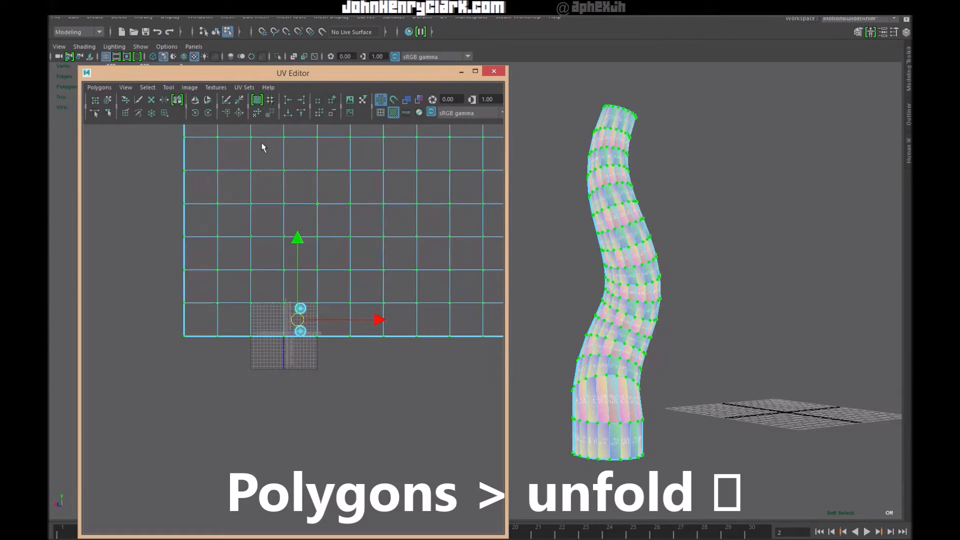
- Unfold the side shell using the Legacy method with UV pinning off and the unfold constraint set to Horizontal
click(98, 87)
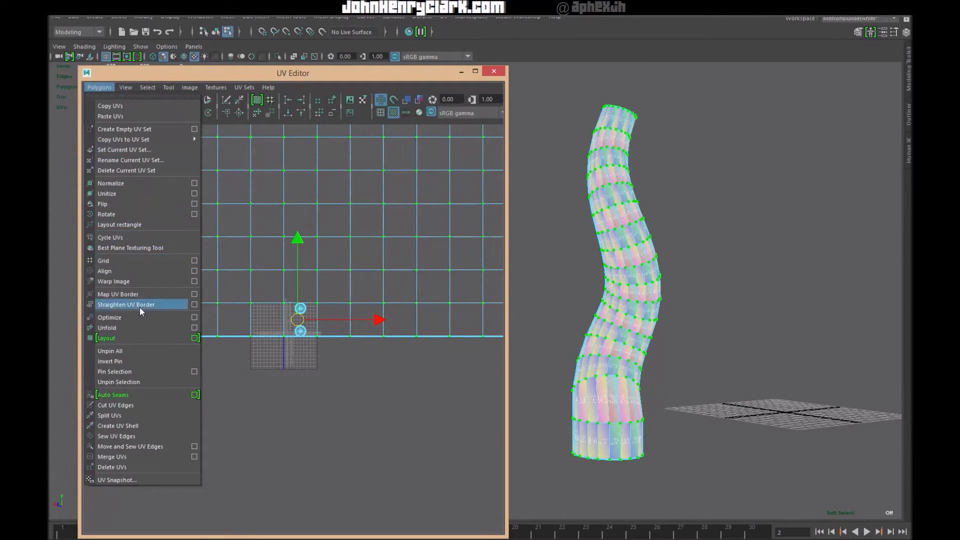
click(195, 328)
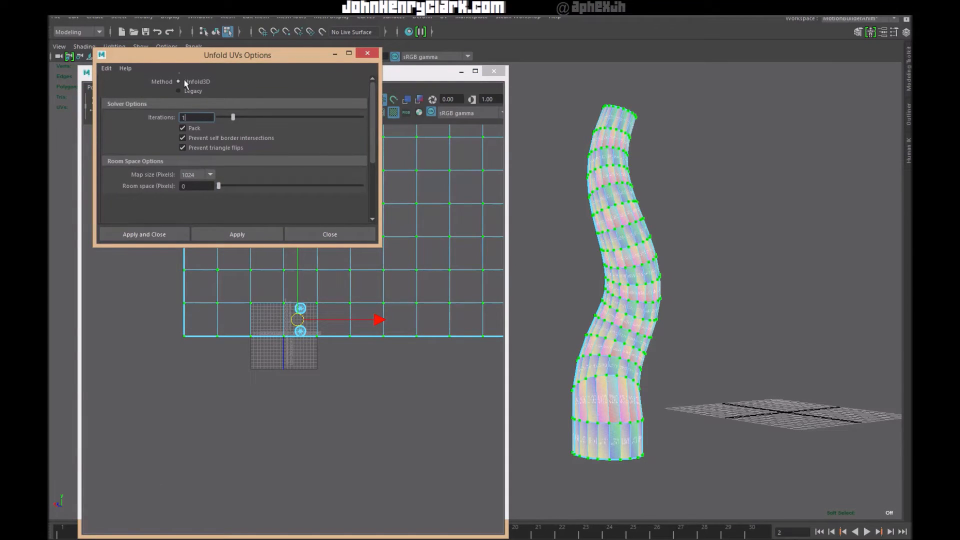
click(185, 92)
scroll(223, 177, down, 3)
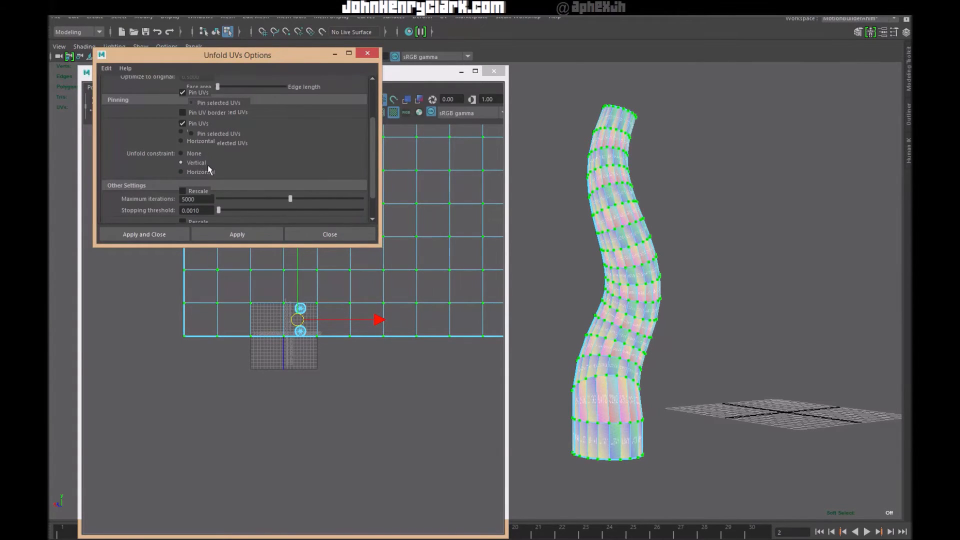
click(241, 238)
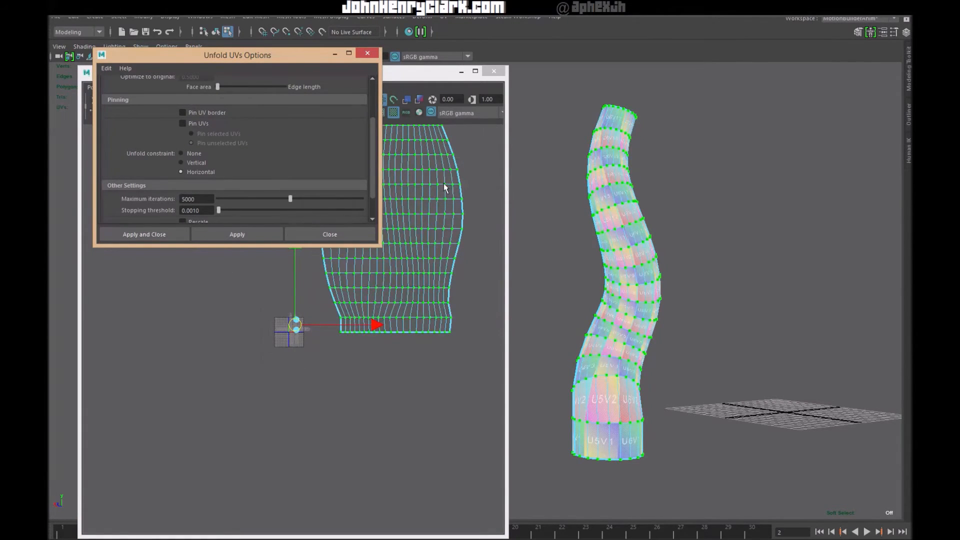
- Move the unfolded side shell over the cap shells near the UV origin and lay out the UVs within the 0 to 1 space
alt+middle_drag(433, 198, 405, 319)
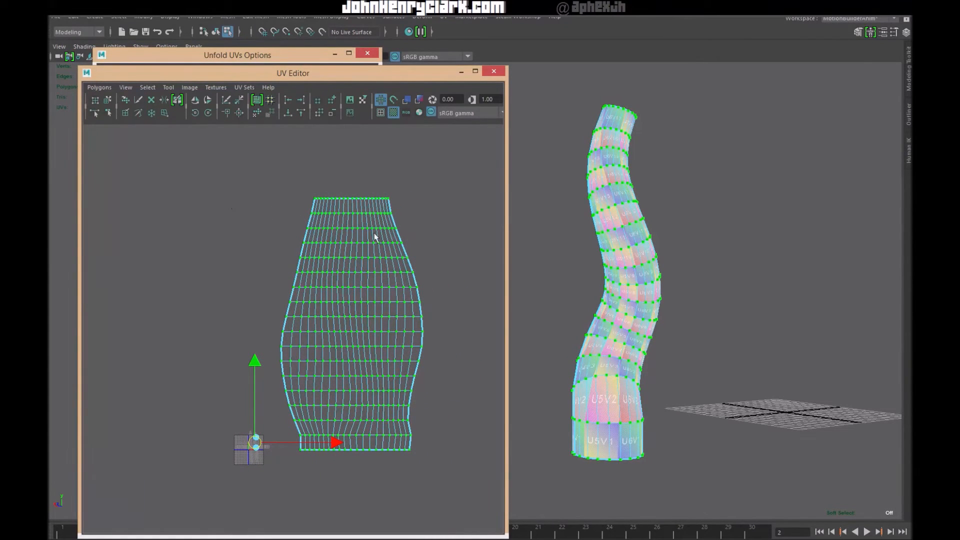
drag(468, 154, 272, 465)
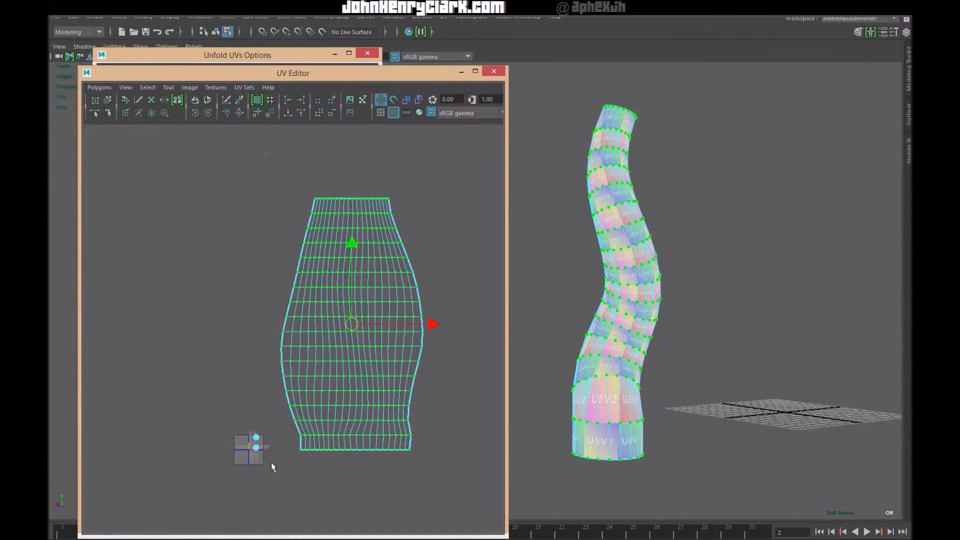
drag(444, 323, 347, 323)
drag(265, 247, 269, 350)
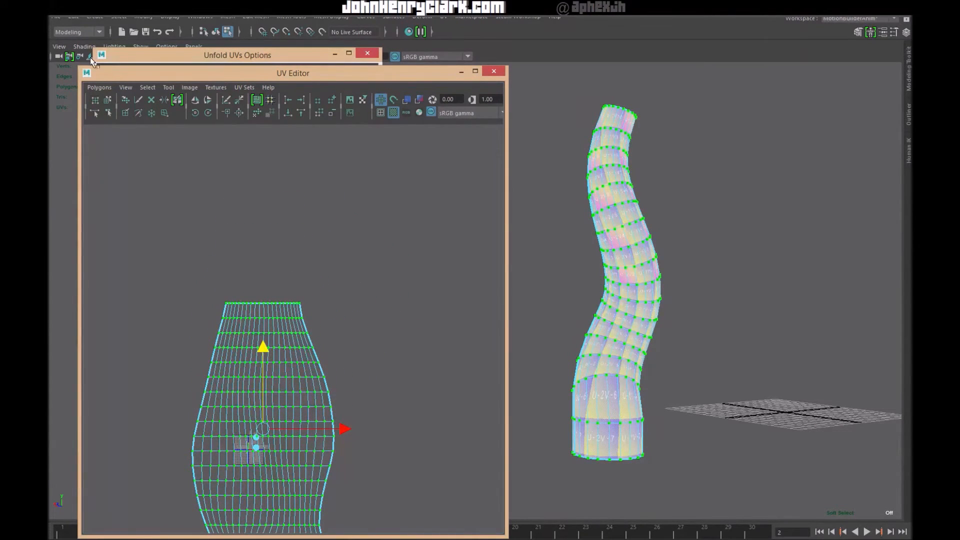
click(95, 87)
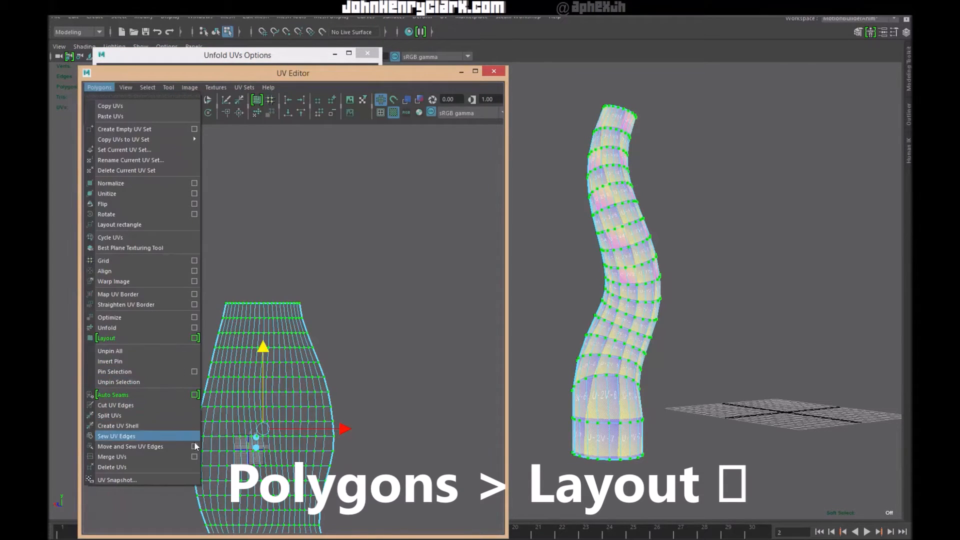
click(175, 338)
key(f)
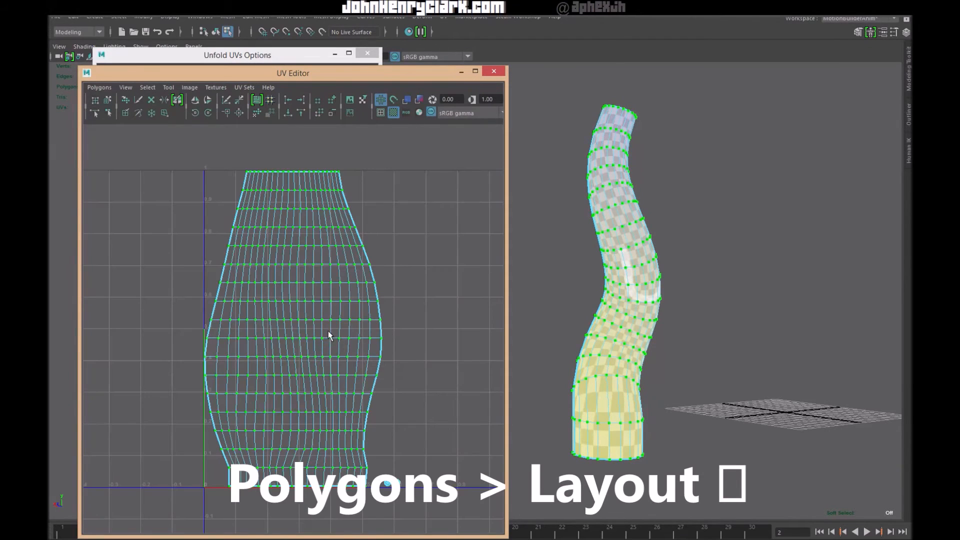
- Select both tiny round cap shells, scale them up, and rotate the pair so the caps sit one above the other
scroll(371, 327, down, 2)
drag(363, 418, 490, 433)
key(r)
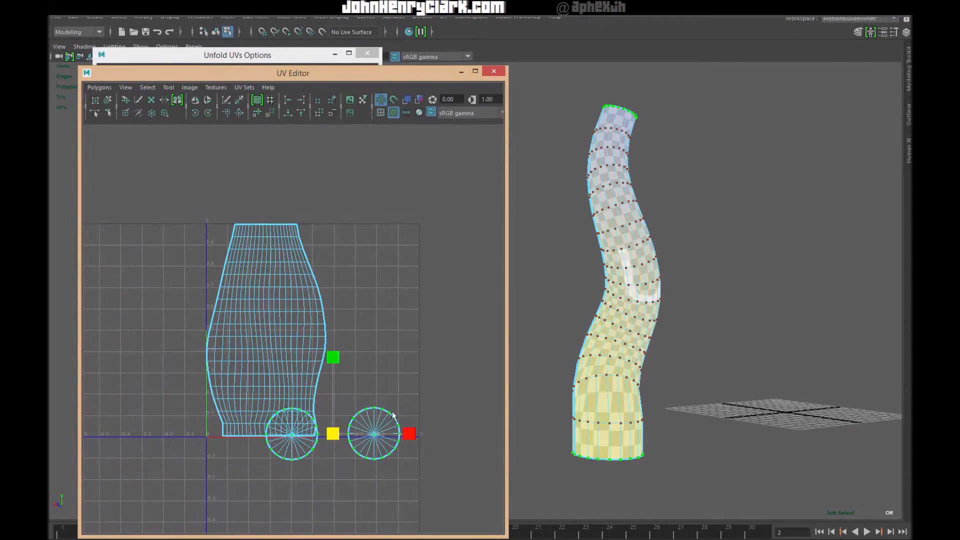
drag(333, 433, 438, 391)
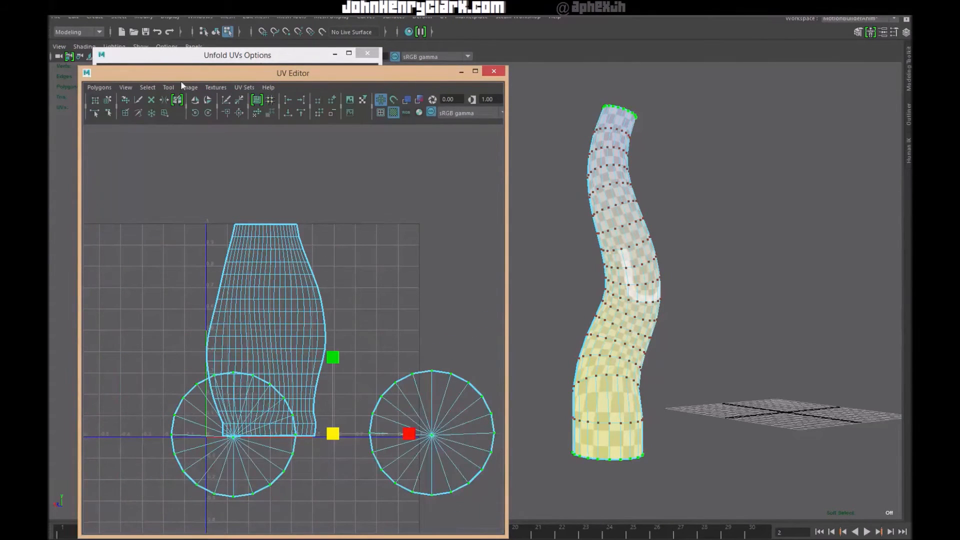
click(209, 114)
drag(333, 433, 340, 438)
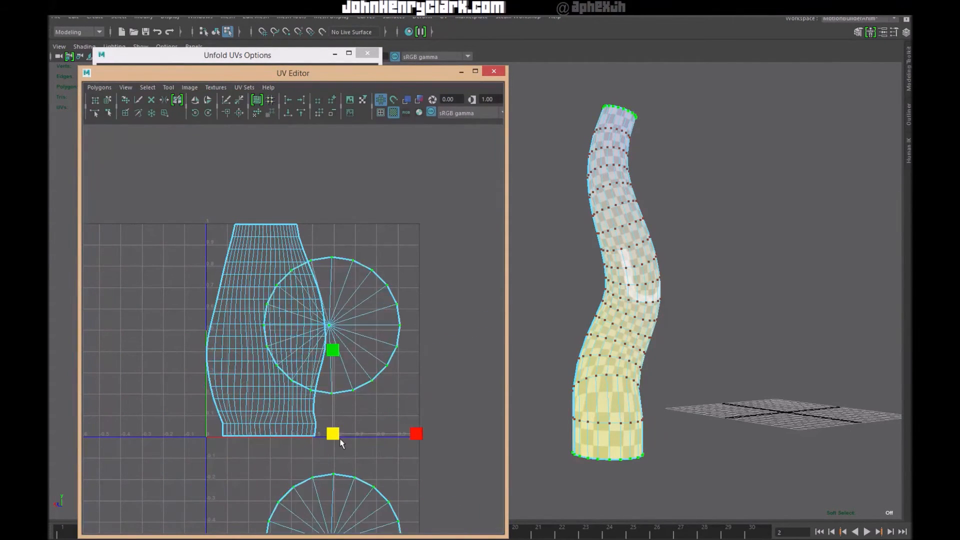
- Rotate the pair of cap shells slightly and move it clear of the side shell
key(e)
mouse_move(343, 400)
mouse_down()
mouse_move(360, 349)
mouse_move(350, 384)
mouse_up()
scroll(398, 371, down, 2)
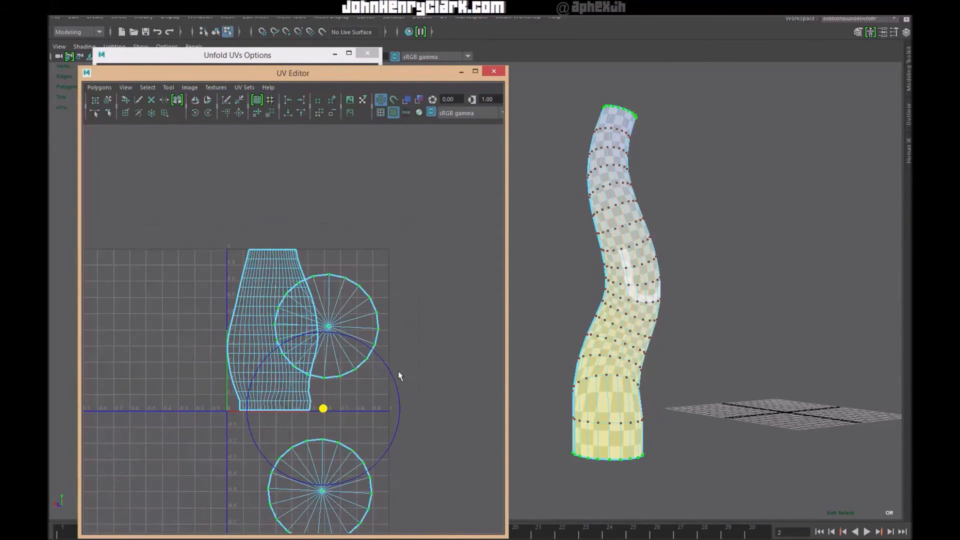
alt+middle_drag(384, 342, 391, 289)
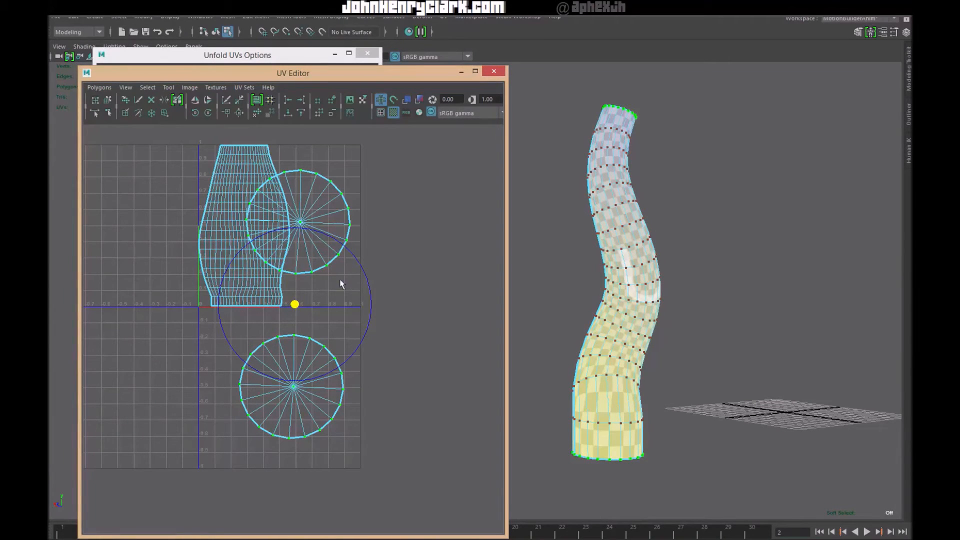
key(w)
drag(295, 305, 356, 246)
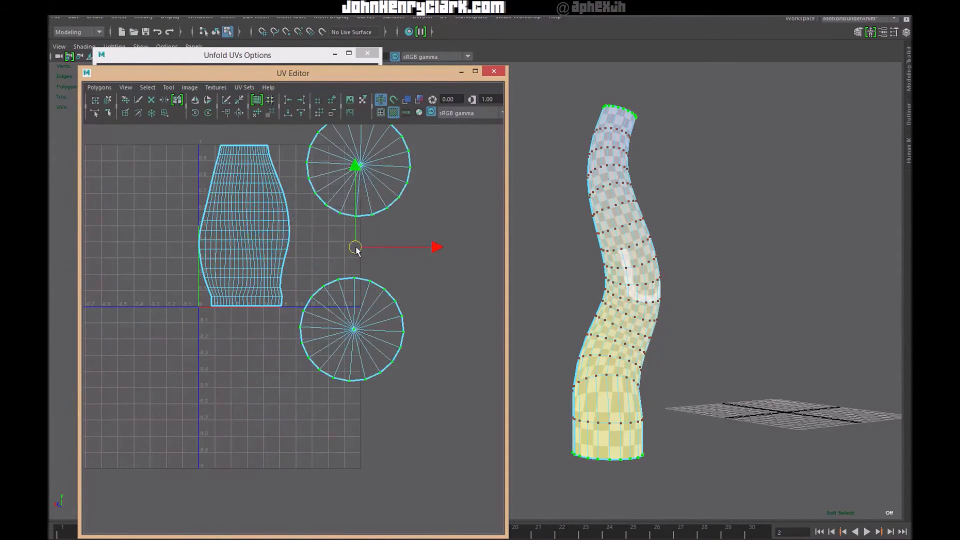
scroll(391, 241, down, 3)
alt+middle_drag(402, 218, 392, 239)
right_drag(392, 239, 381, 258)
scroll(389, 262, up, 2)
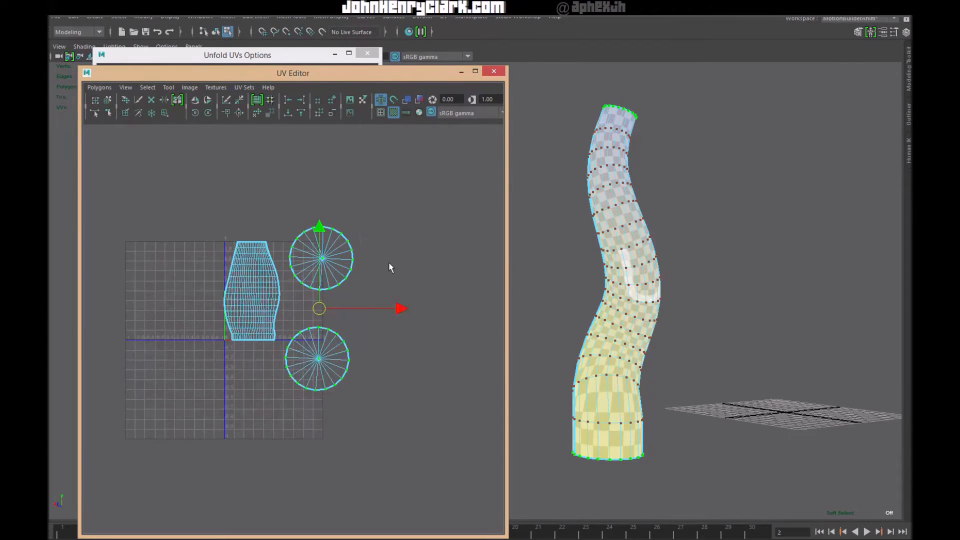
scroll(400, 226, up, 1)
right_drag(400, 227, 395, 259)
scroll(420, 242, up, 3)
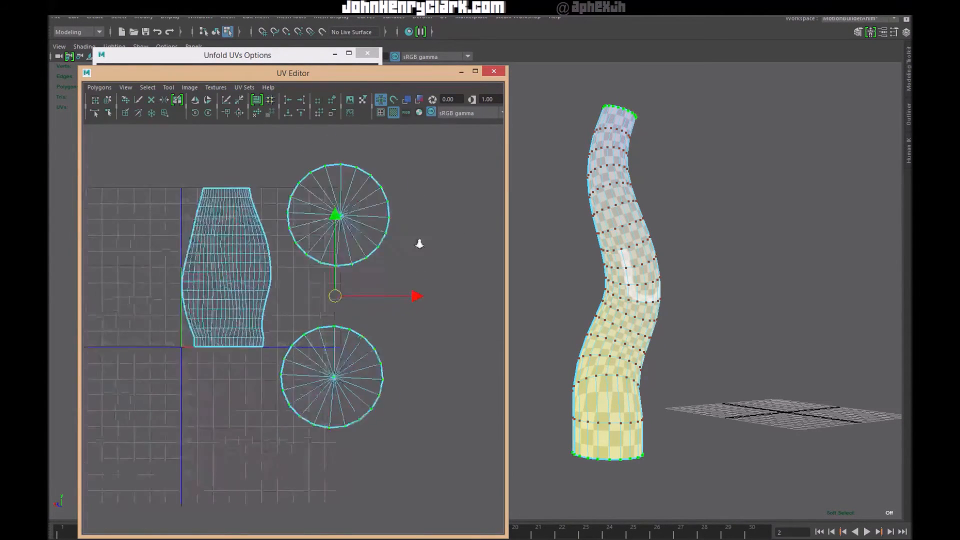
- Select the upper cap shell alone and scale it down beside the side shell
right_drag(339, 205, 374, 207)
double_click(311, 239)
key(e)
key(r)
drag(309, 239, 253, 248)
key(w)
key(e)
key(r)
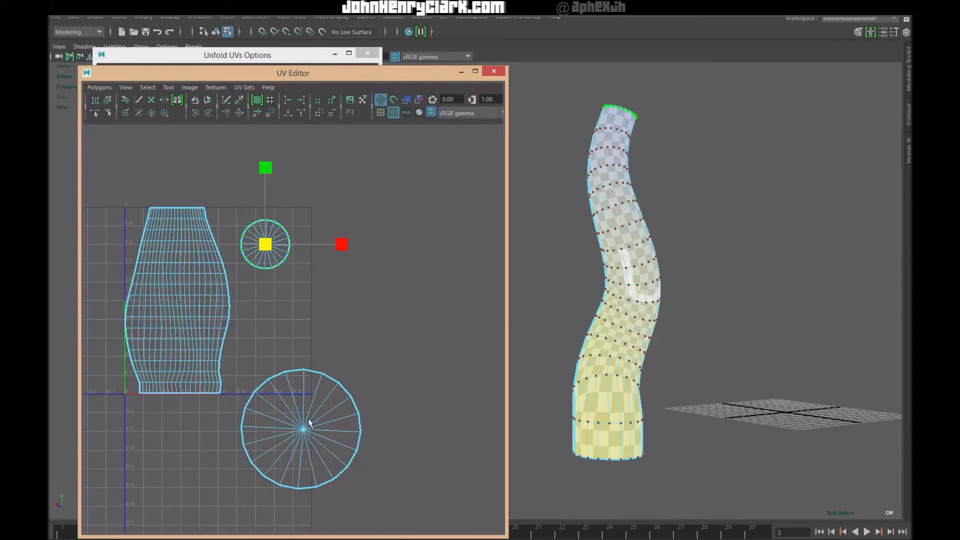
- Shrink the lower cap shell to fit under the upper cap, and widen the side shell across the 0 to 1 space
double_click(290, 436)
drag(290, 440, 280, 356)
key(w)
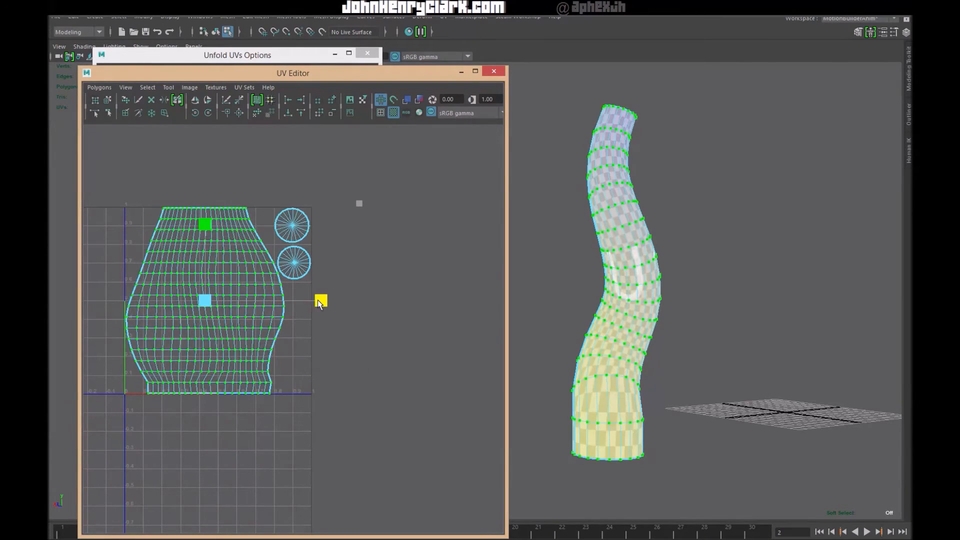
drag(318, 300, 316, 301)
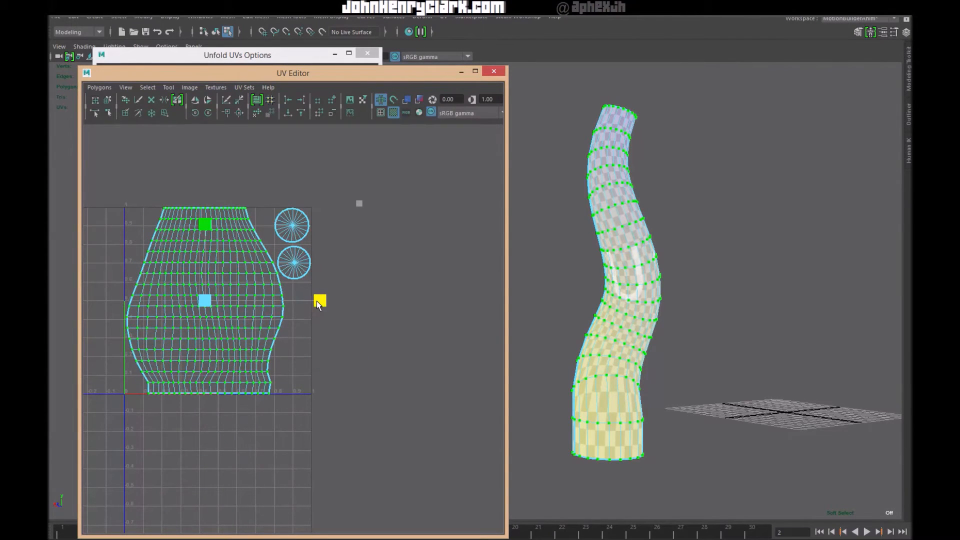
- Move the lower cap shell down beside the side shell's base, and widen the side shell slightly
click(295, 262)
key(w)
drag(295, 265, 295, 361)
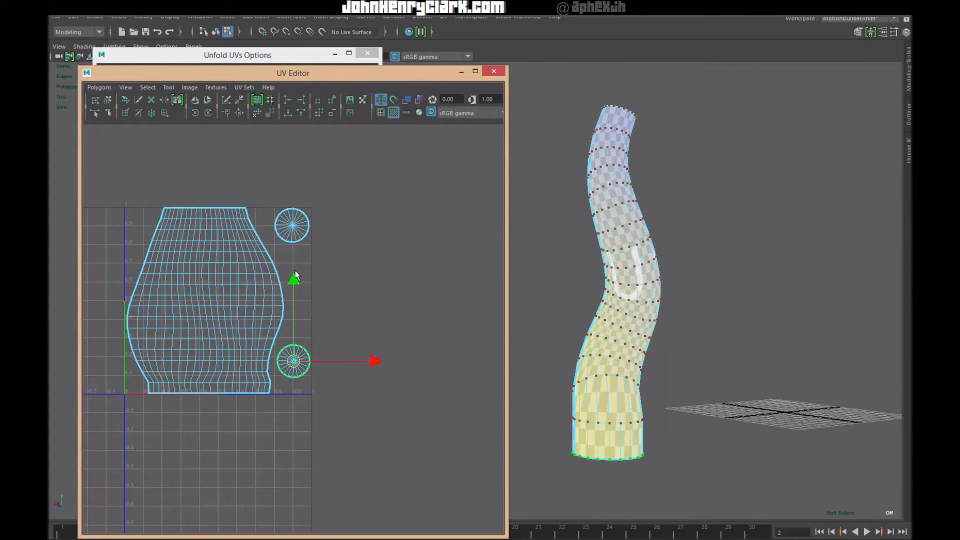
click(239, 303)
key(r)
drag(281, 300, 288, 301)
key(w)
click(435, 273)
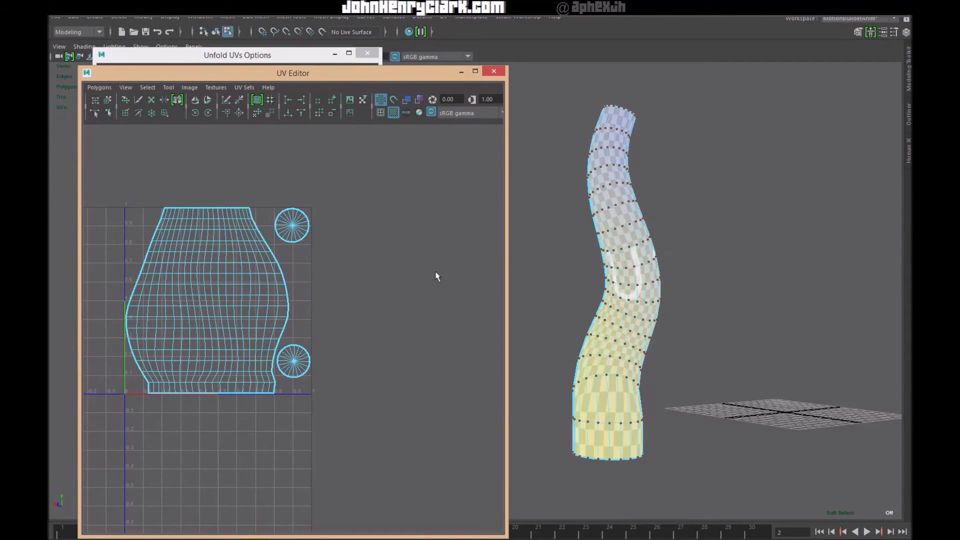
- Switch to object selection and copy the tube's UVs into a new UV set
scroll(435, 274, down, 1)
scroll(336, 253, down, 2)
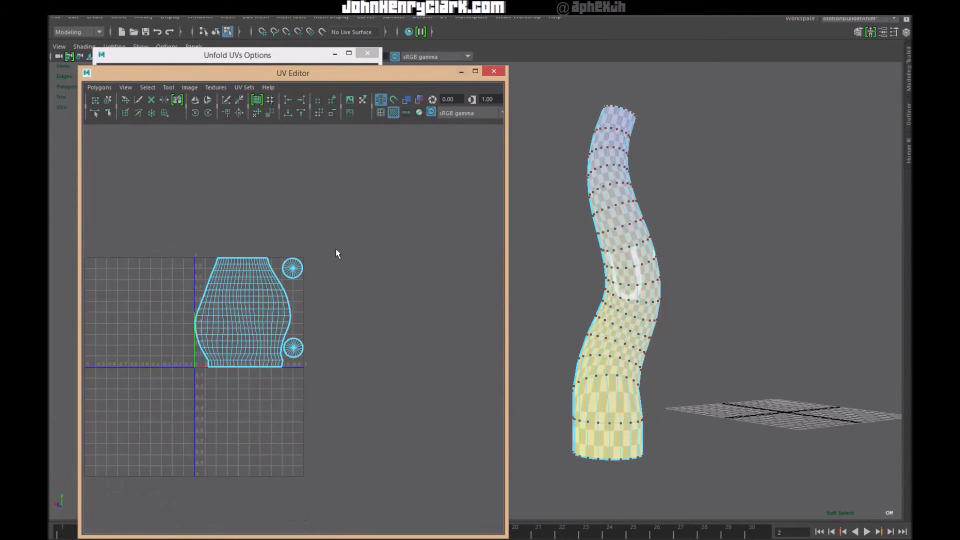
key(F8)
click(99, 87)
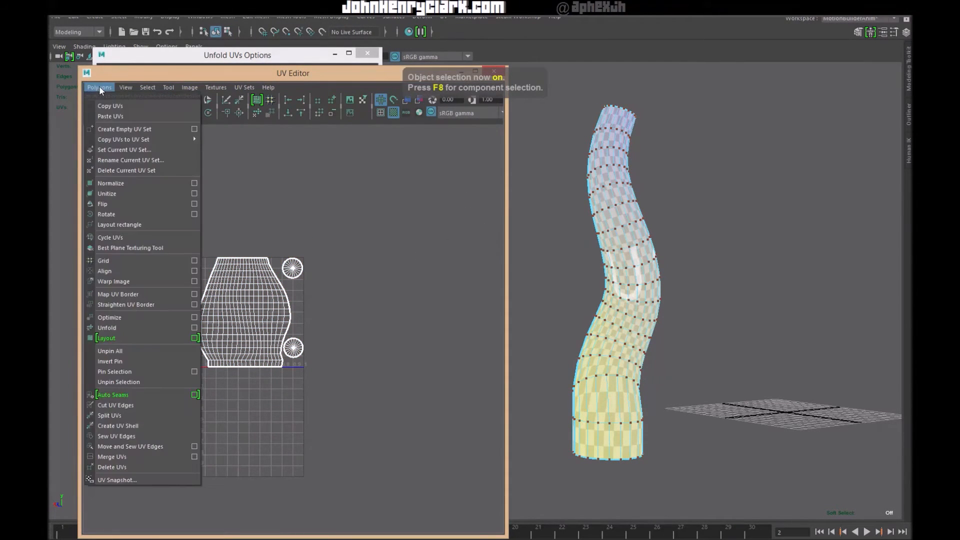
mouse_move(146, 139)
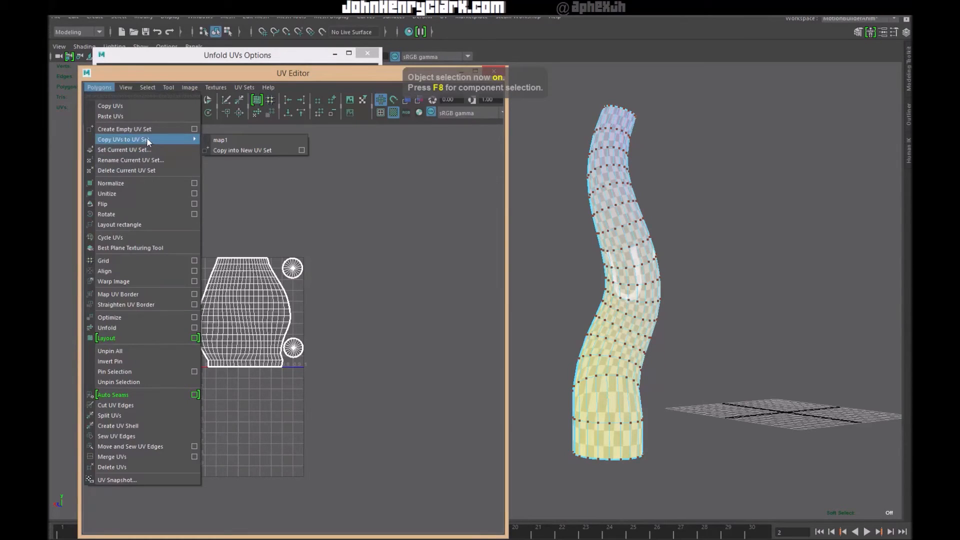
click(248, 150)
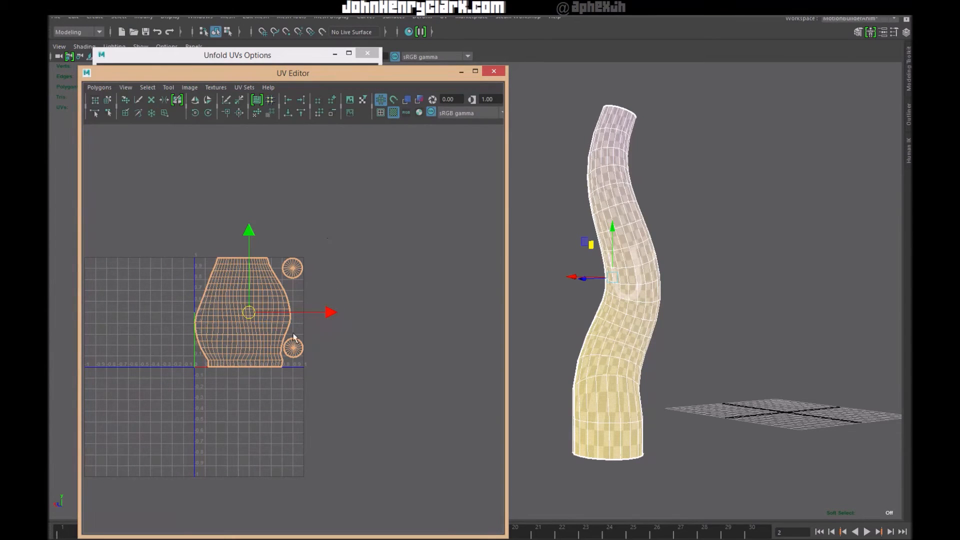
- Select the lower cap shell and nudge it slightly down, away from the side shell's edge
scroll(293, 337, up, 3)
right_drag(293, 337, 348, 347)
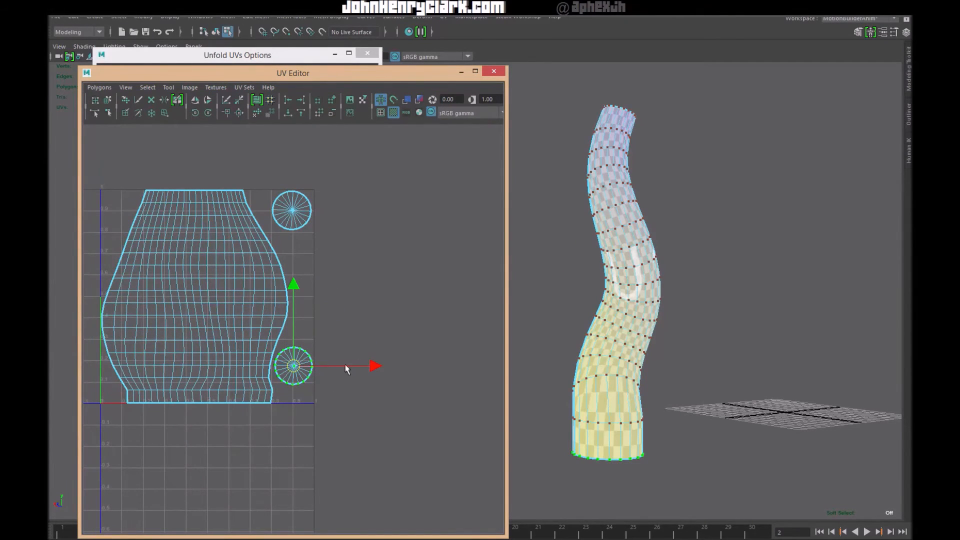
drag(294, 367, 295, 371)
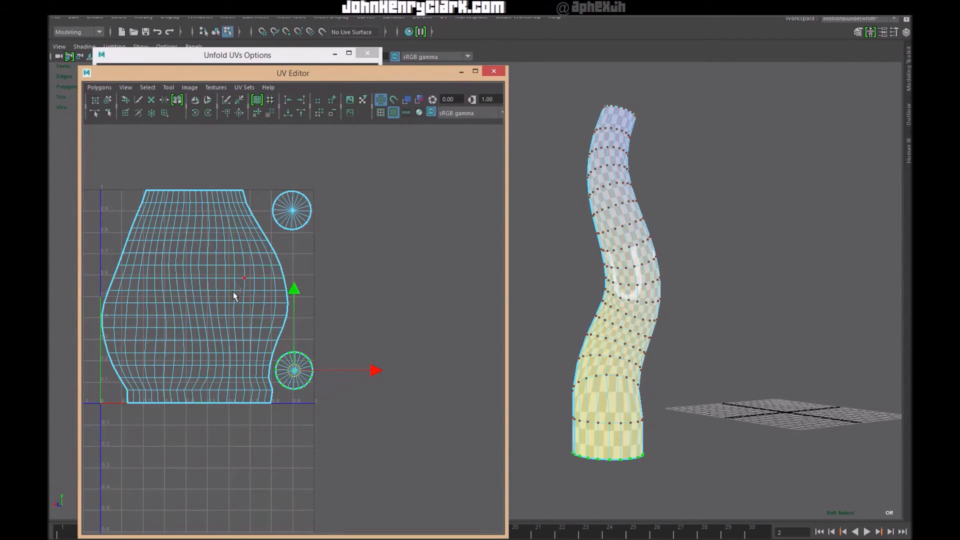
- Select the side shell again and narrow it slightly while the tube displays its red texture
key(F8)
right_drag(265, 298, 266, 300)
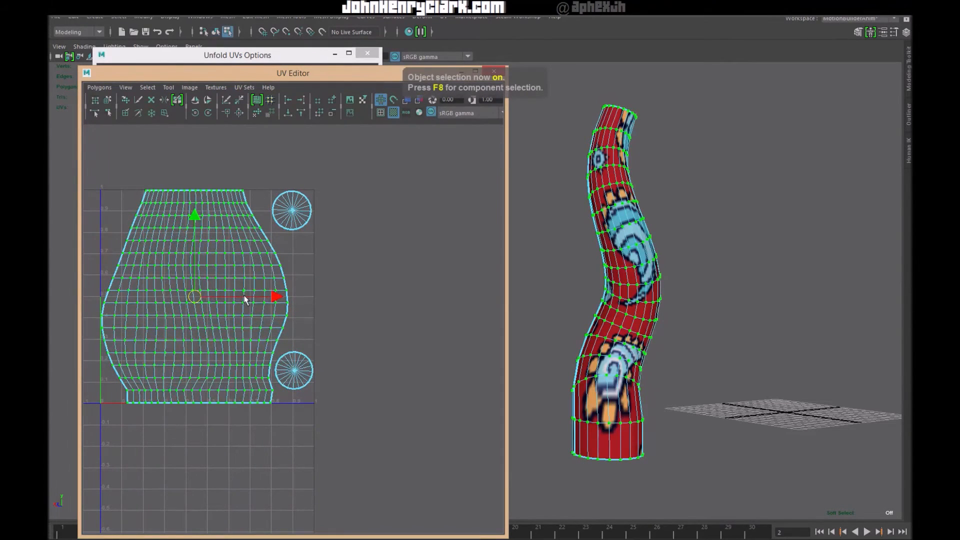
key(r)
drag(270, 299, 265, 297)
key(e)
key(w)
- Select the upper cap shell and scale it down a little
click(352, 294)
click(299, 369)
click(293, 214)
key(e)
key(r)
drag(292, 210, 268, 226)
key(e)
key(w)
key(r)
scroll(380, 250, down, 3)
click(302, 350)
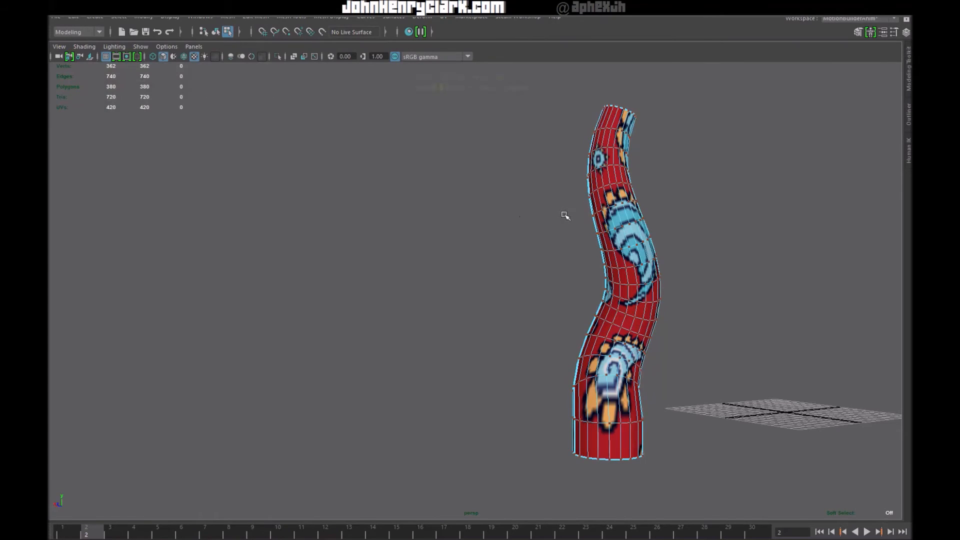
- Return to object selection on the tube and show all hidden objects in the scene
key(F8)
key(F8)
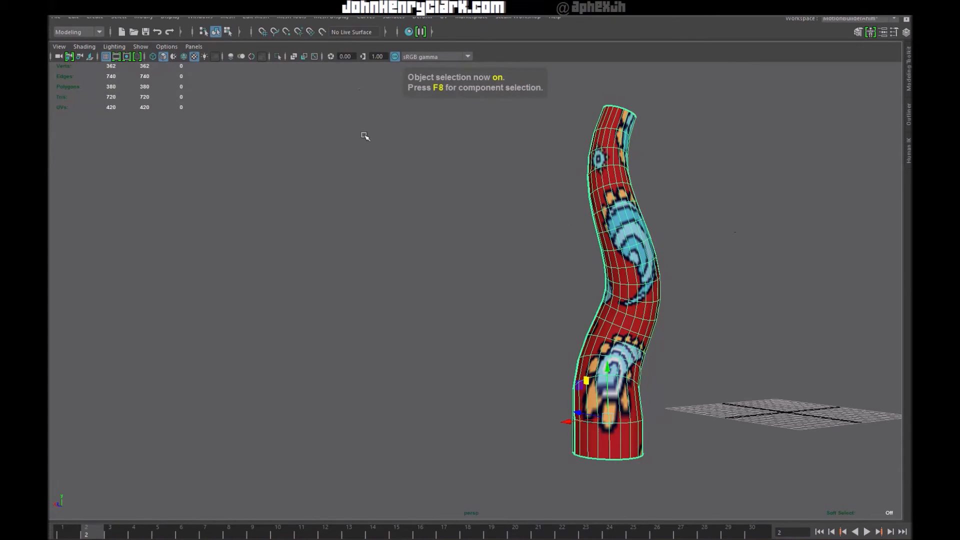
click(170, 16)
mouse_move(209, 80)
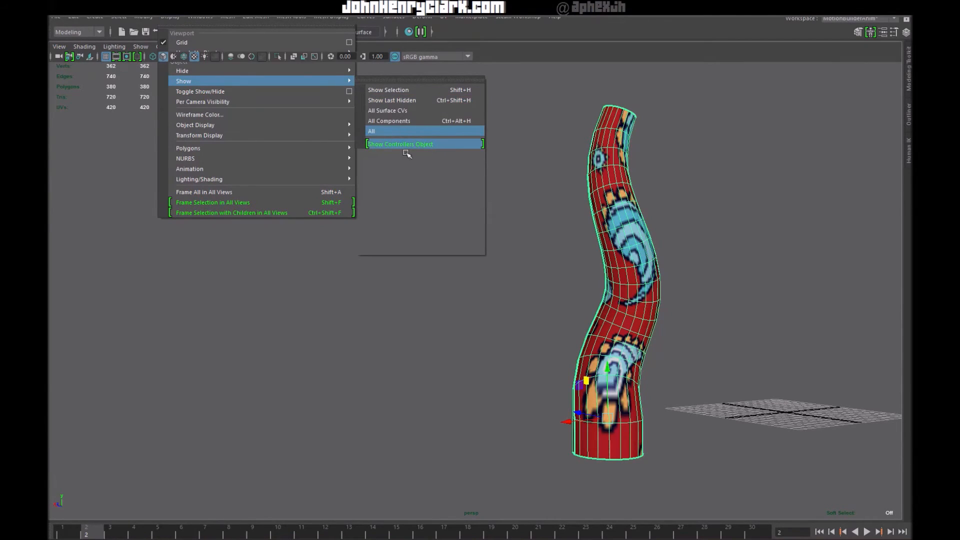
alt+drag(604, 231, 540, 244)
scroll(541, 245, up, 3)
alt+middle_drag(550, 281, 479, 263)
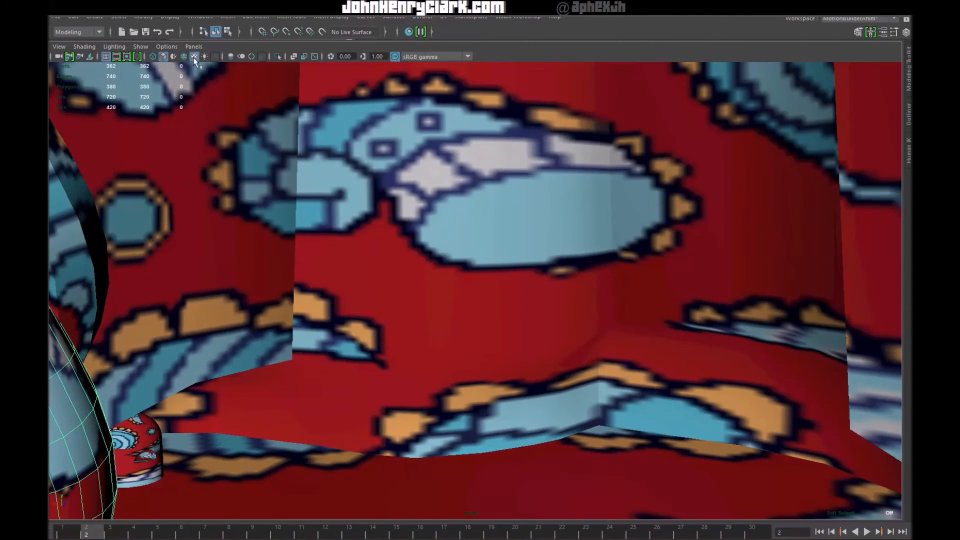
- Turn off texture display, inspect the tube in place among the pipes, and switch the viewport to wireframe
click(194, 57)
mouse_move(420, 222)
alt+mouse_down()
mouse_move(424, 236)
mouse_move(376, 227)
mouse_move(375, 238)
mouse_move(501, 244)
mouse_move(420, 247)
mouse_move(652, 441)
mouse_move(549, 367)
alt+mouse_up()
scroll(548, 363, up, 2)
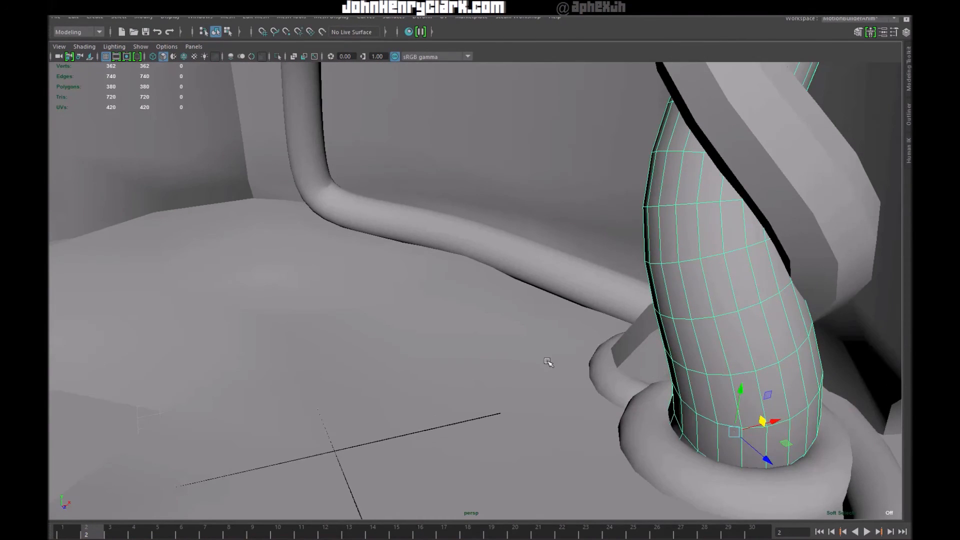
alt+drag(488, 351, 589, 288)
scroll(535, 308, up, 3)
alt+drag(475, 361, 503, 345)
key(4)
scroll(505, 348, down, 10)
alt+drag(506, 348, 662, 343)
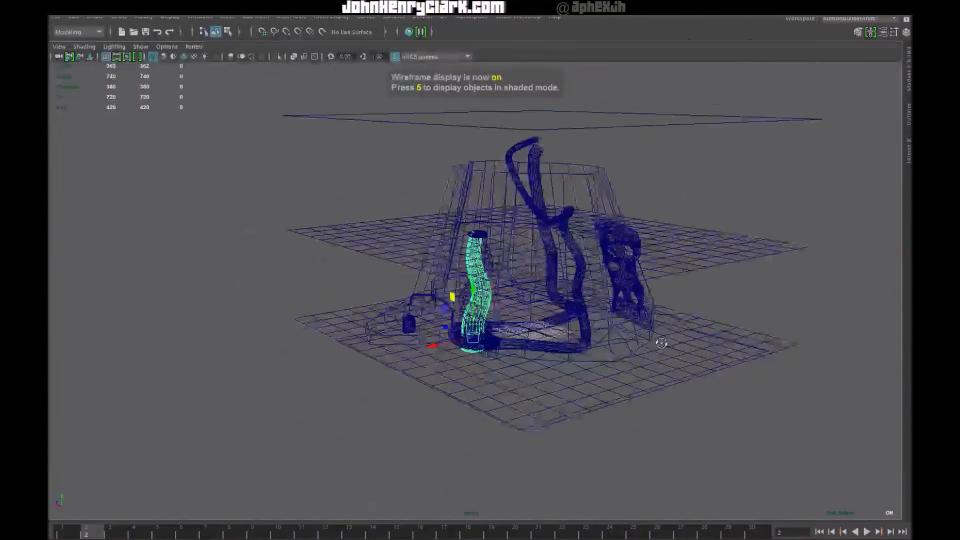
scroll(663, 350, down, 5)
- Clear the tube selection and select every object in the scene together
click(607, 321)
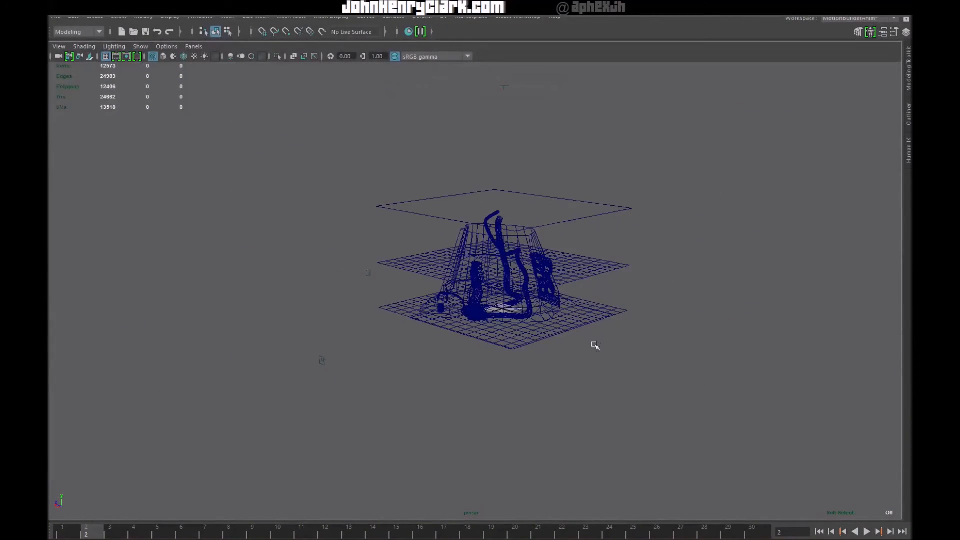
click(631, 265)
alt+drag(650, 261, 669, 220)
drag(688, 159, 418, 323)
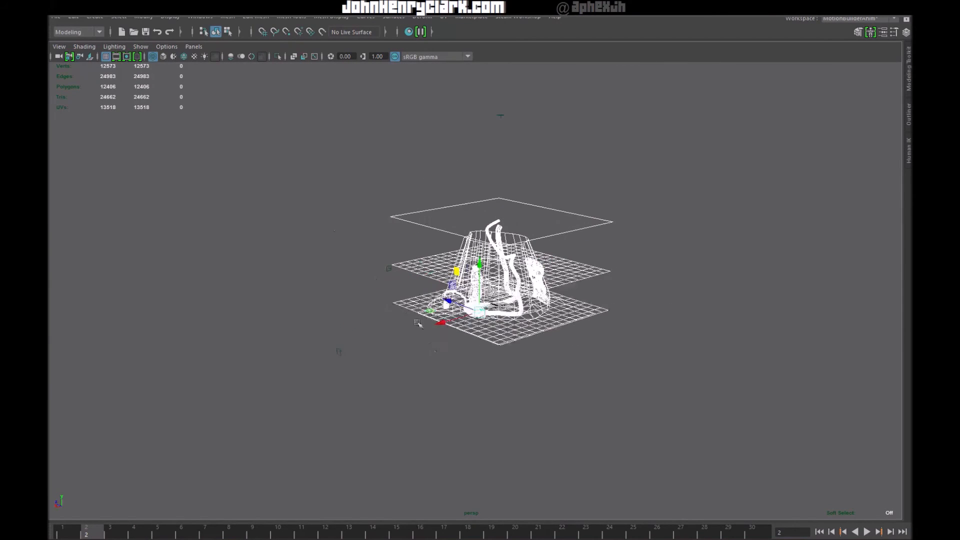
- Start an FBX export of the selection and choose RoomPipesCave.fbx in the StaticMesh folder as the target file
click(55, 17)
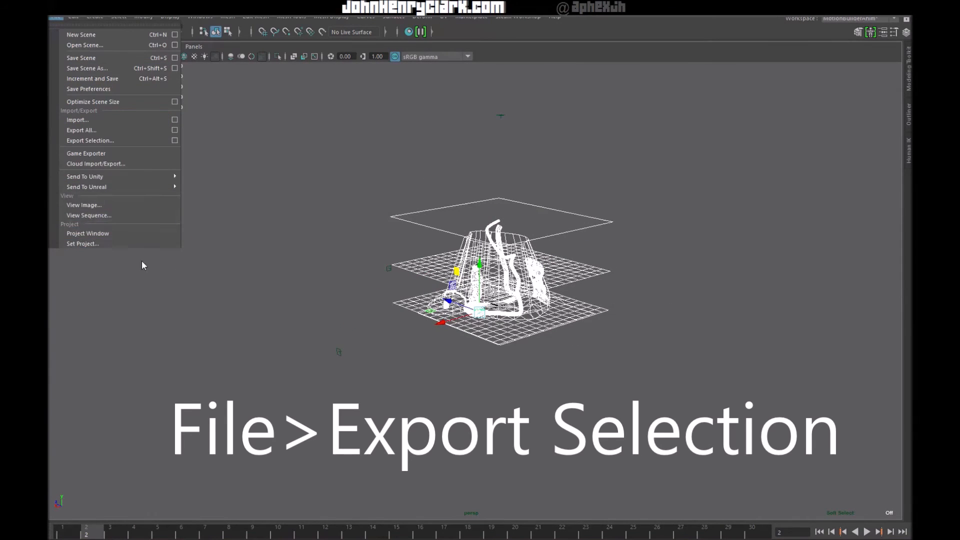
click(142, 140)
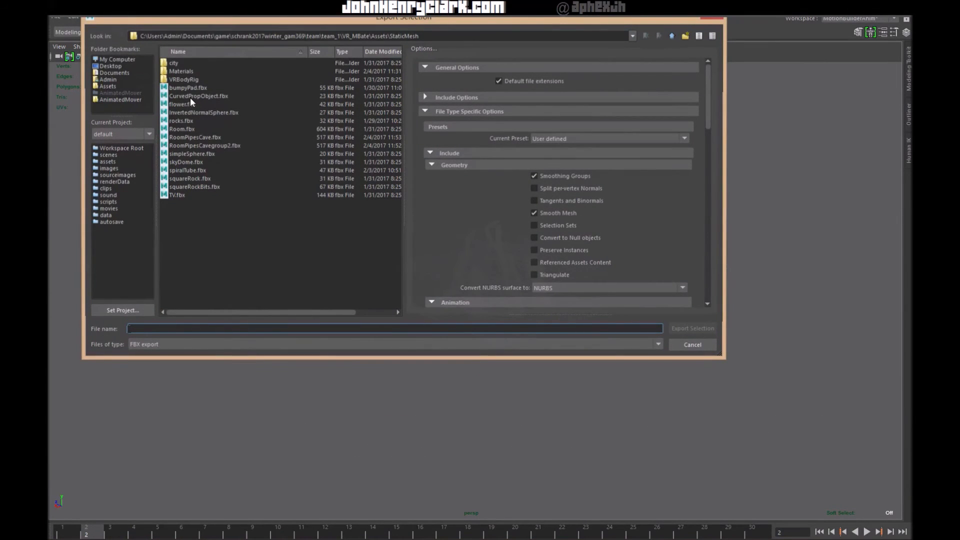
drag(253, 17, 440, 116)
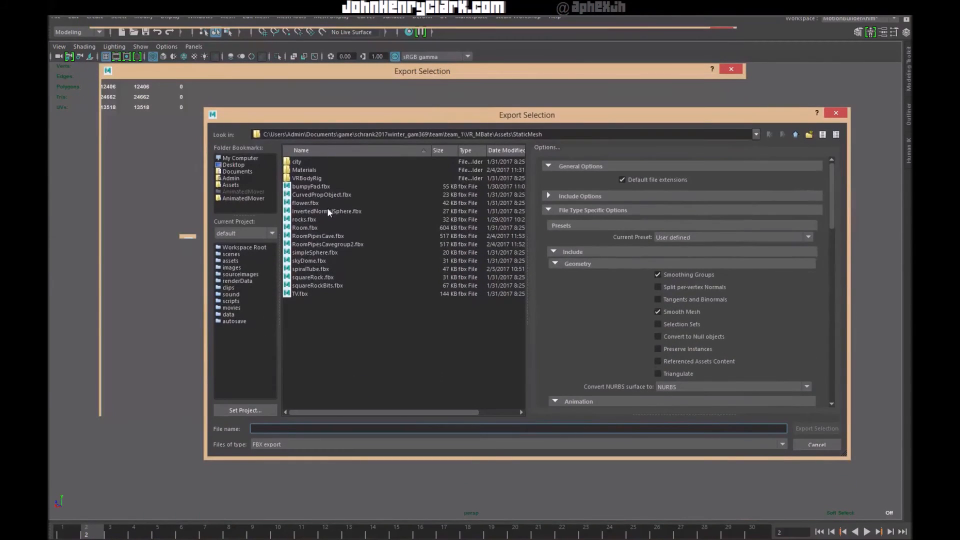
click(328, 236)
drag(467, 121, 421, 120)
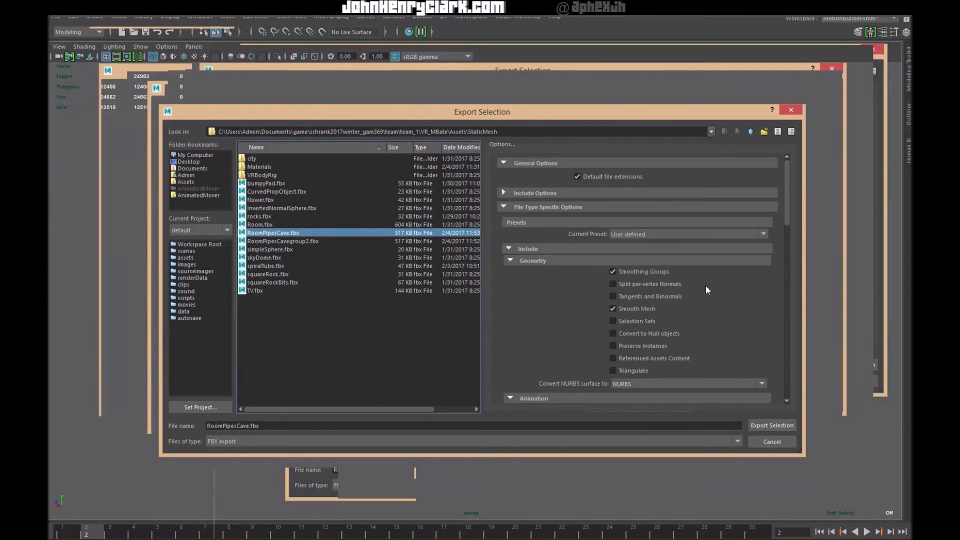
- Turn off Animation in the export options and export the selection, replacing the existing RoomPipesCave.fbx
scroll(706, 291, down, 6)
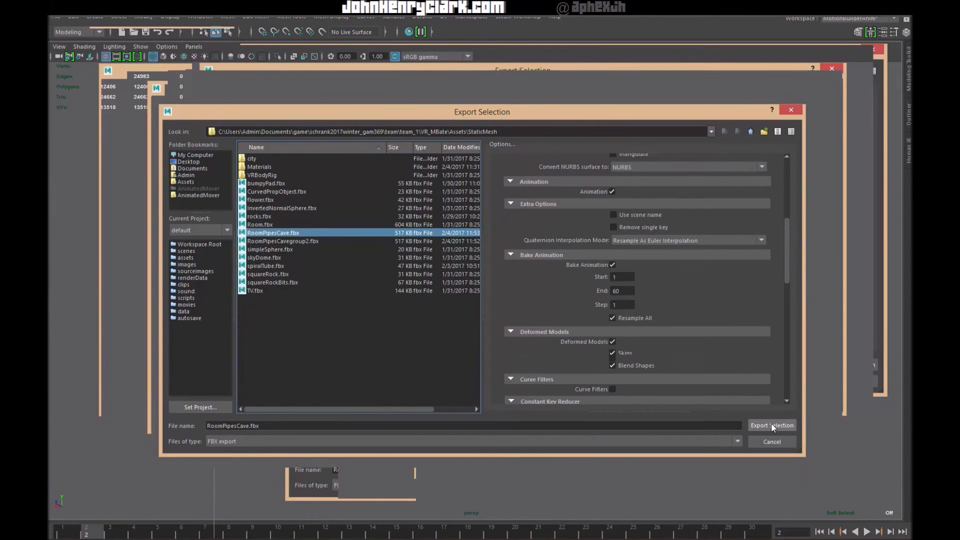
click(614, 234)
scroll(625, 235, up, 4)
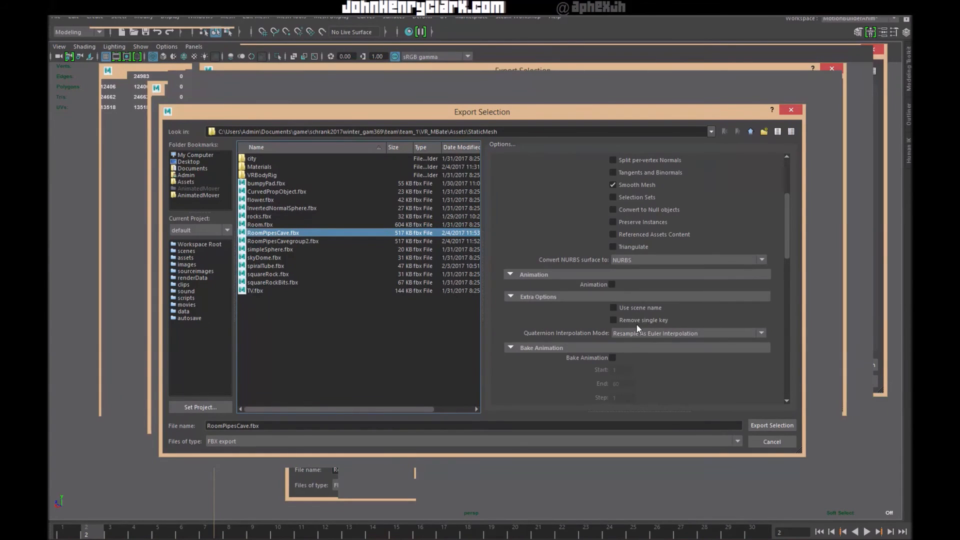
click(772, 426)
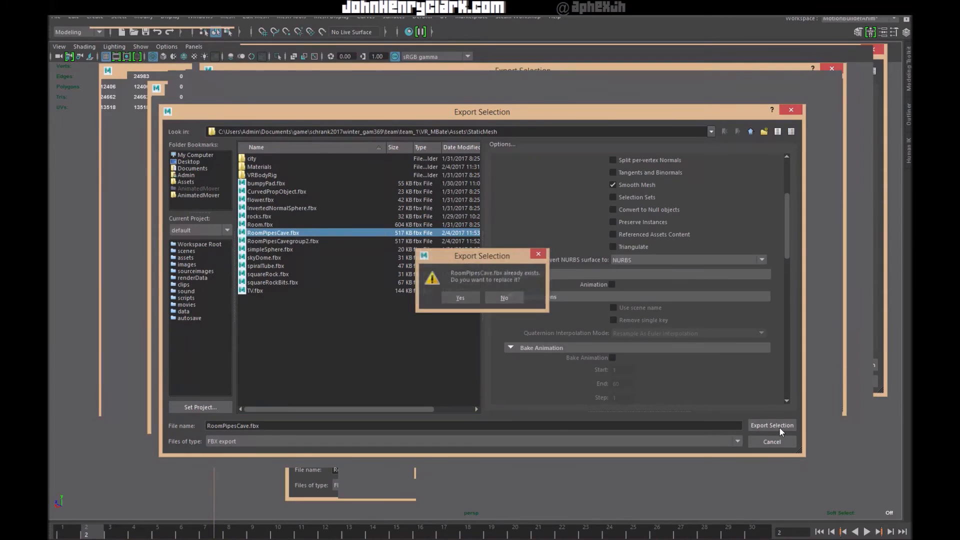
click(460, 298)
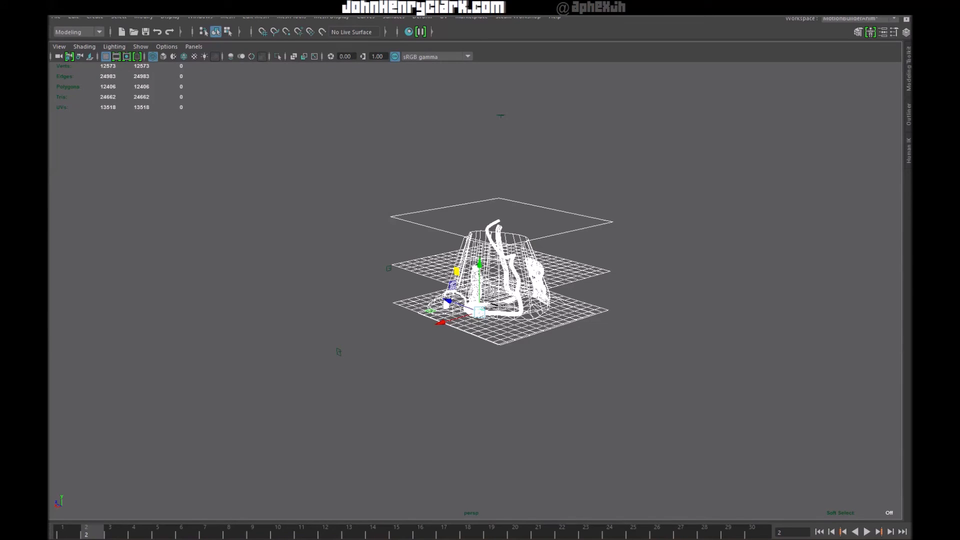
- Switch to Unity and enlarge the Scene view to show the twisted tubes
alt+drag(671, 167, 605, 222)
key(alt+Tab)
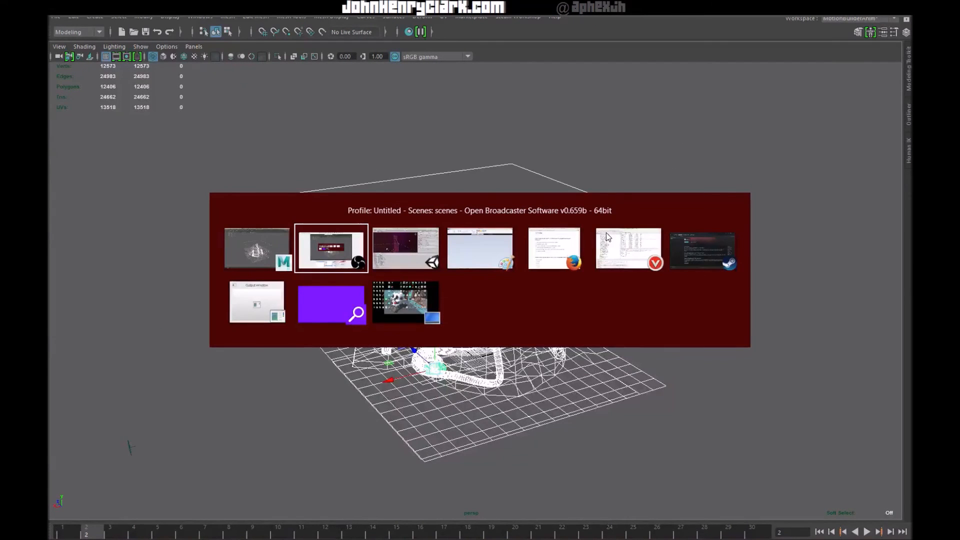
key(alt+Tab)
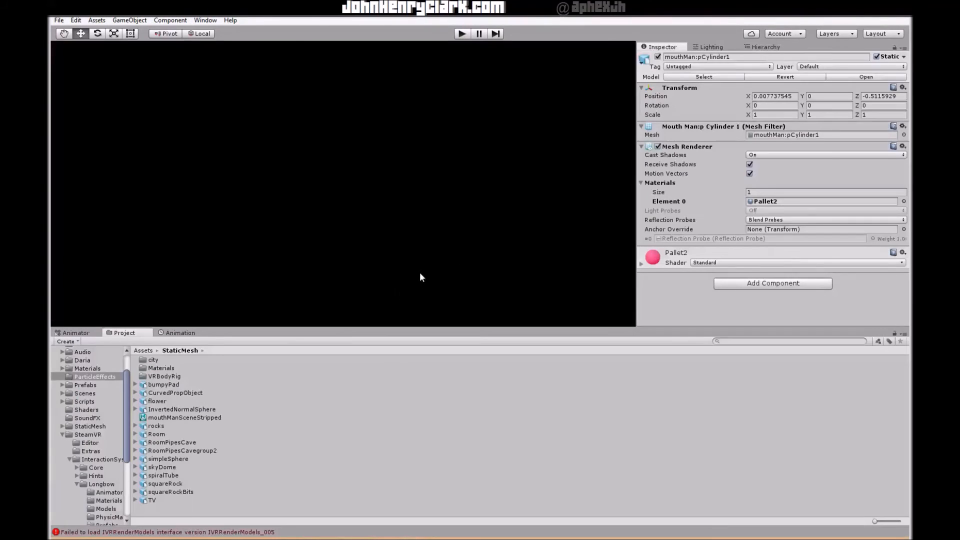
click(178, 333)
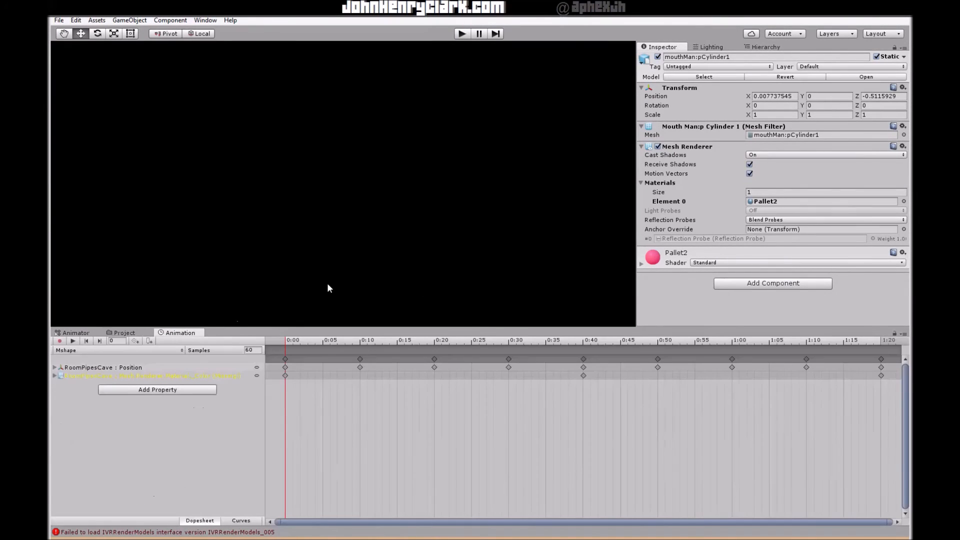
drag(388, 328, 395, 299)
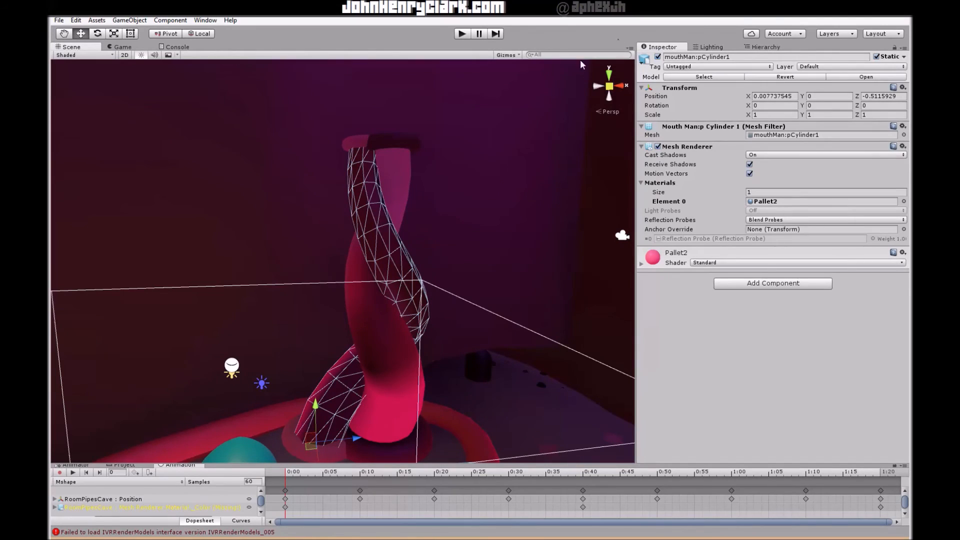
- Show the StaticMesh project assets in a taller area and open the import settings of RoomPipesCave
click(125, 474)
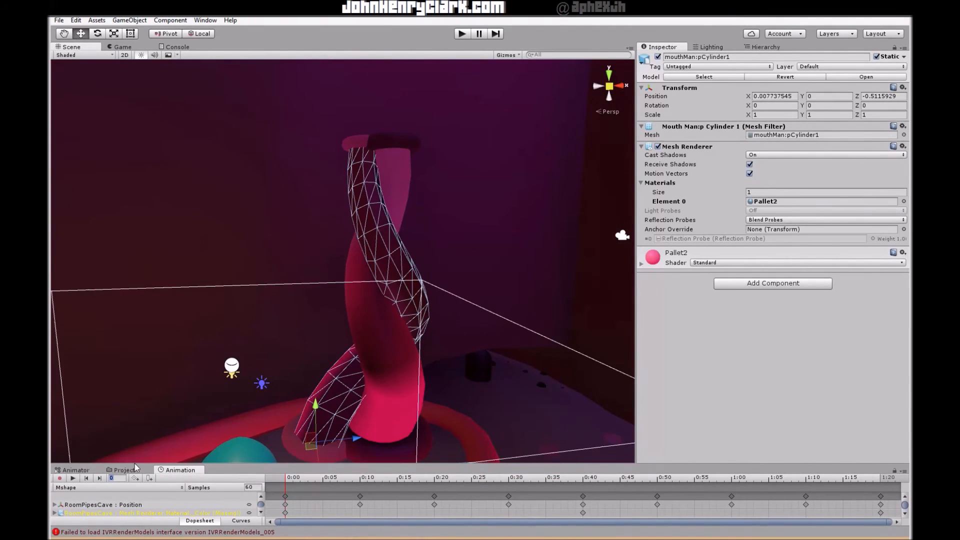
drag(134, 464, 143, 451)
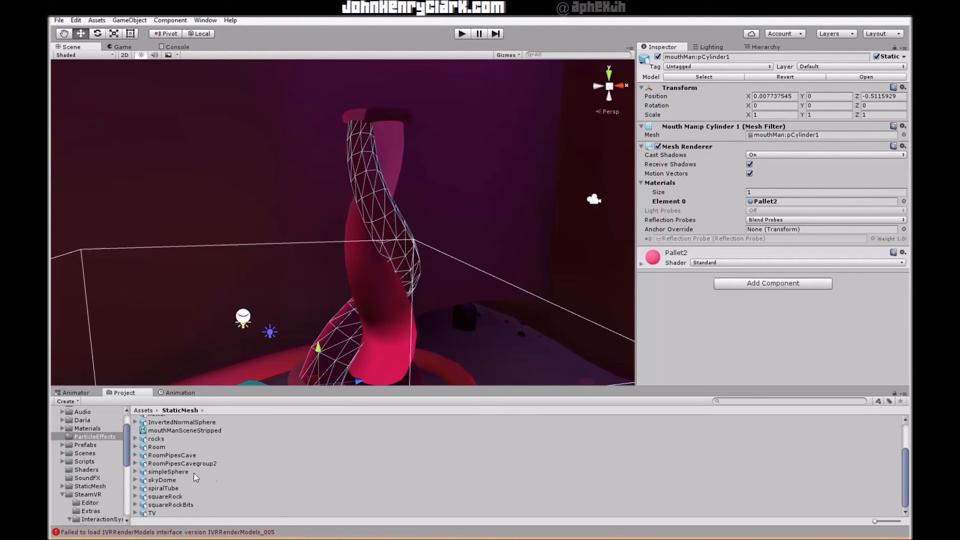
click(188, 455)
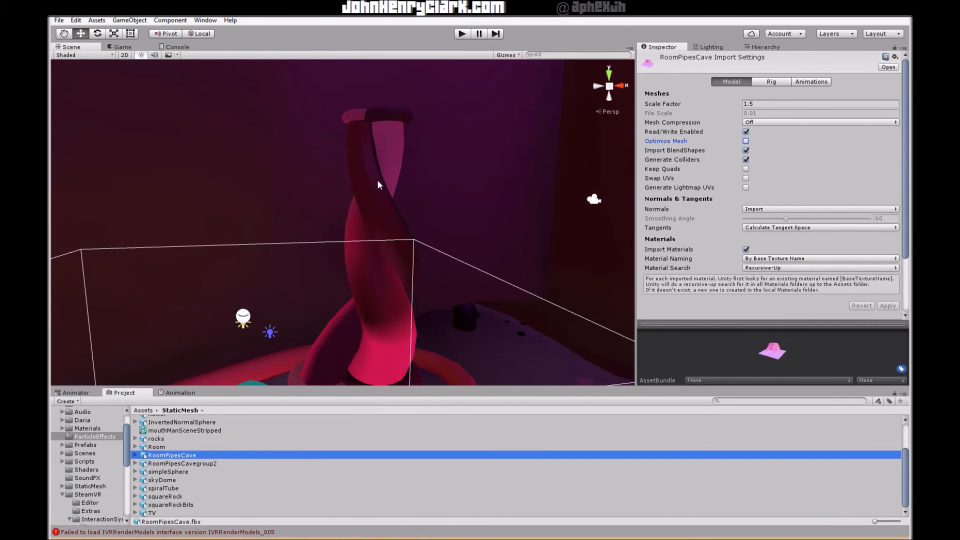
- Select the twisted tubes in the scene and check their Static setting
click(384, 133)
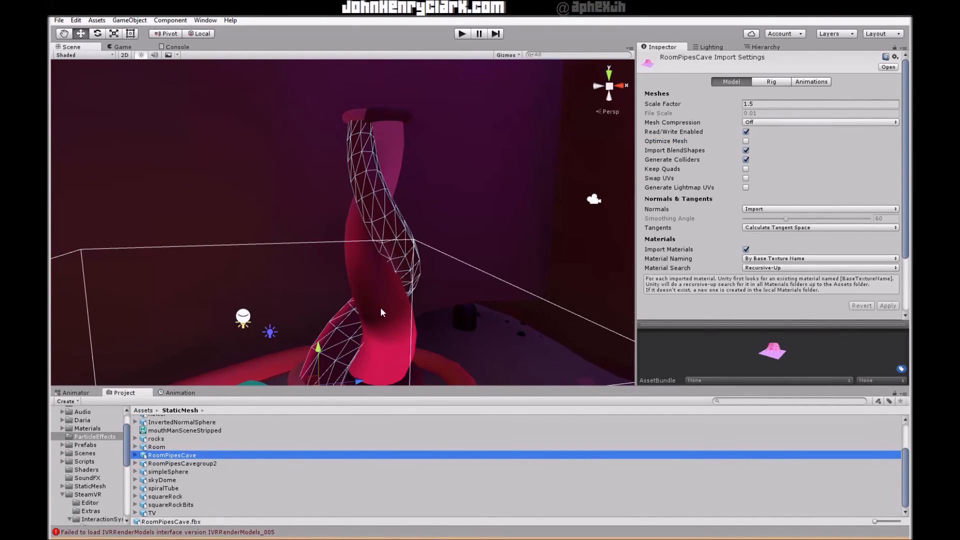
click(377, 308)
click(377, 309)
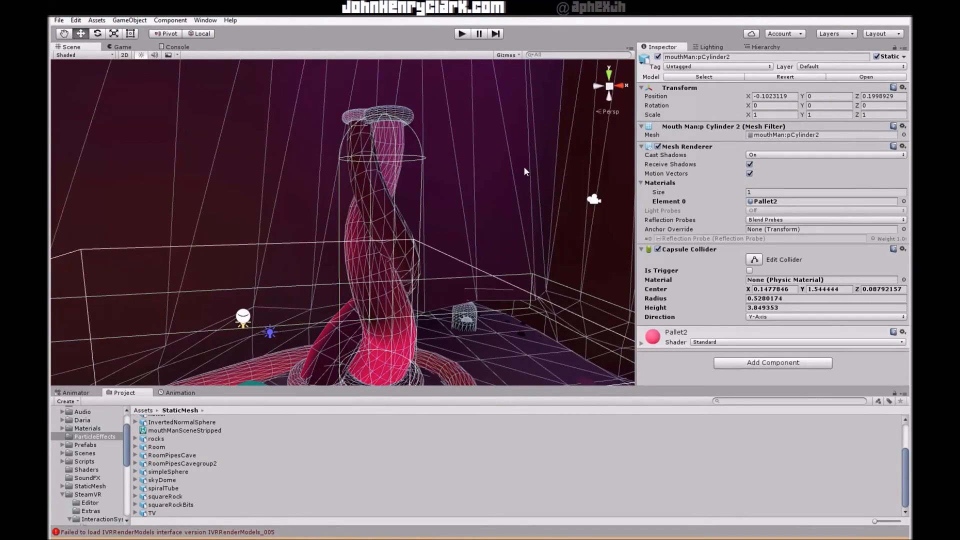
scroll(541, 192, up, 2)
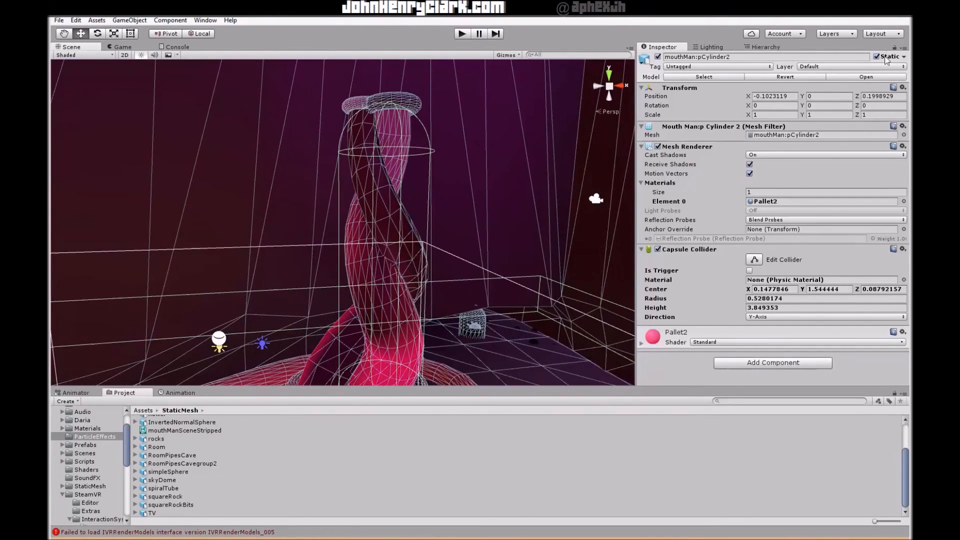
- Build the scene's baked lighting with the existing Baked GI settings
click(709, 46)
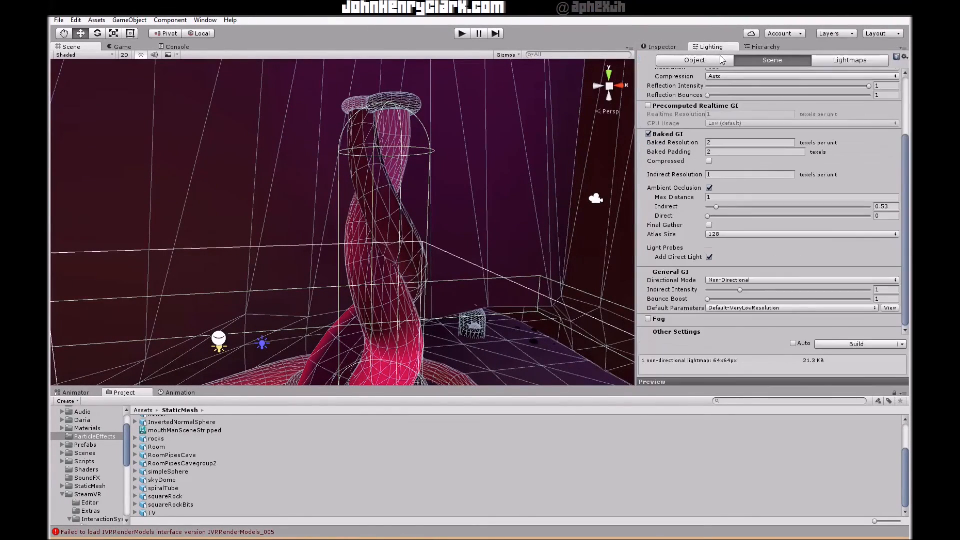
click(843, 345)
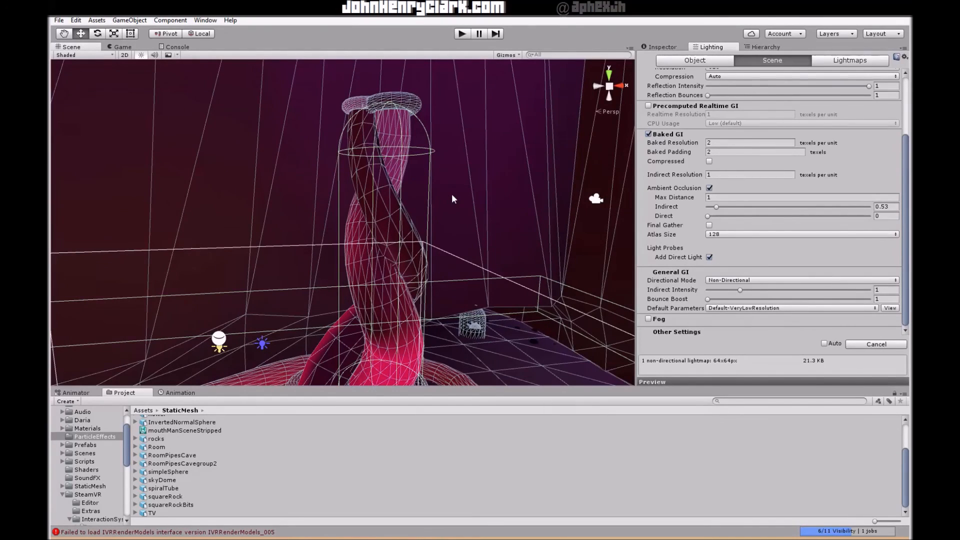
click(475, 231)
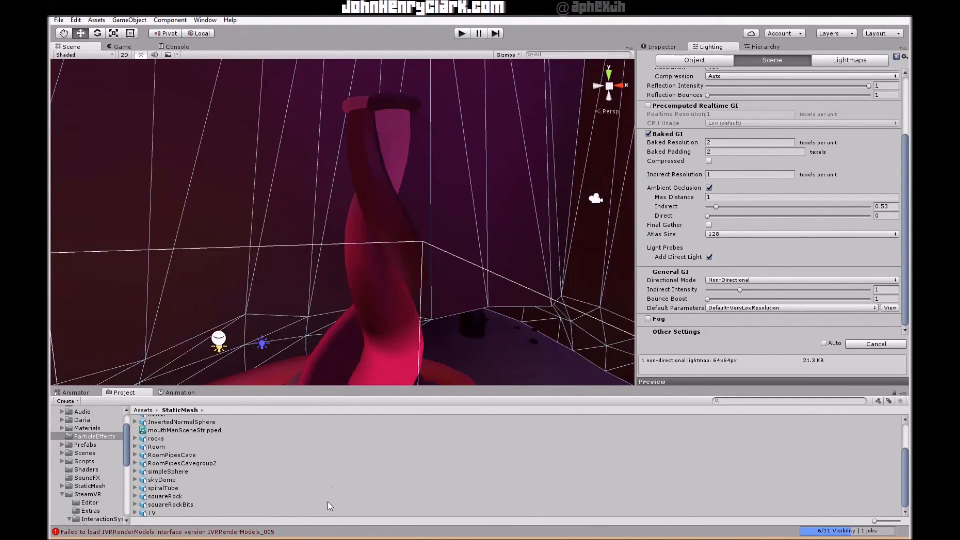
click(421, 230)
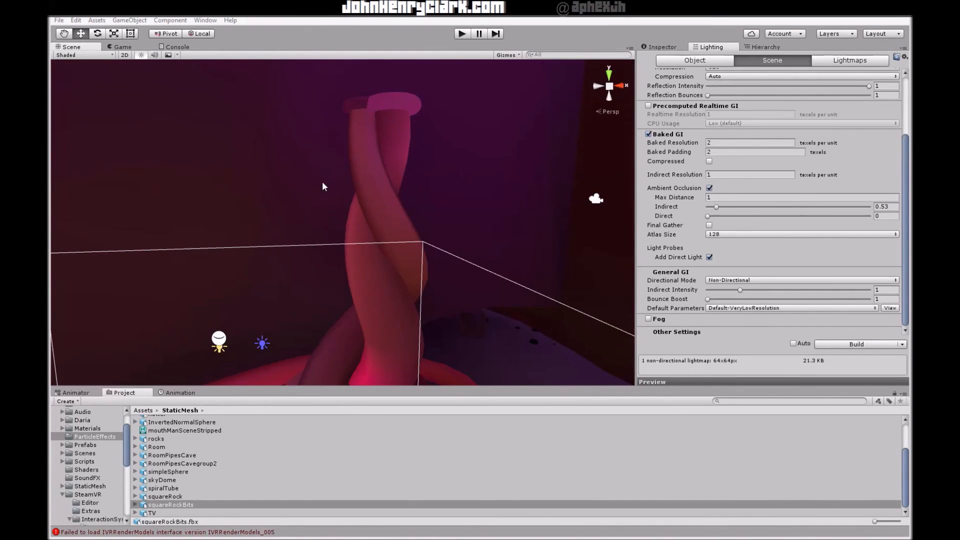
- Examine the rebaked lighting on both twisted tubes, selecting each one and viewing them from a slightly different angle
mouse_move(461, 257)
middle_down()
mouse_move(465, 235)
mouse_move(454, 249)
mouse_move(463, 251)
middle_up()
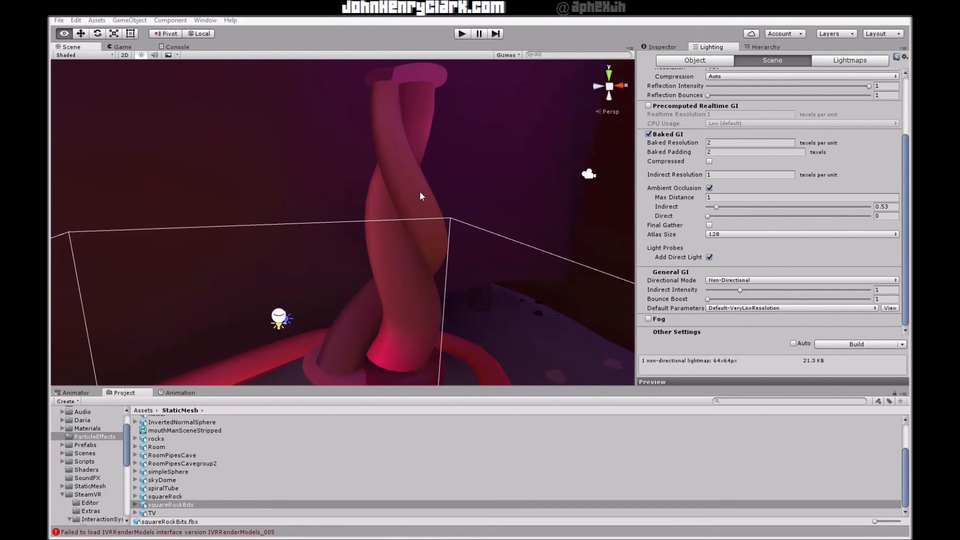
click(391, 199)
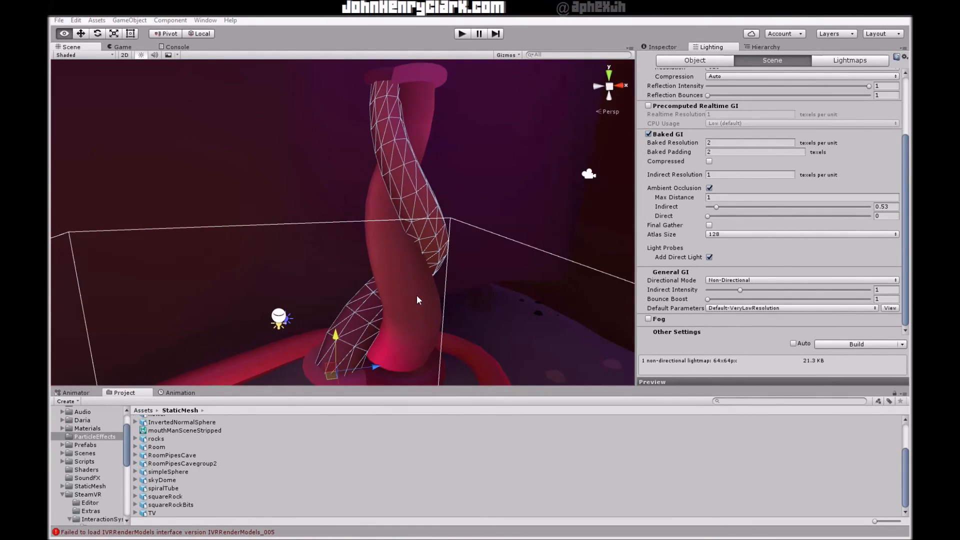
click(408, 275)
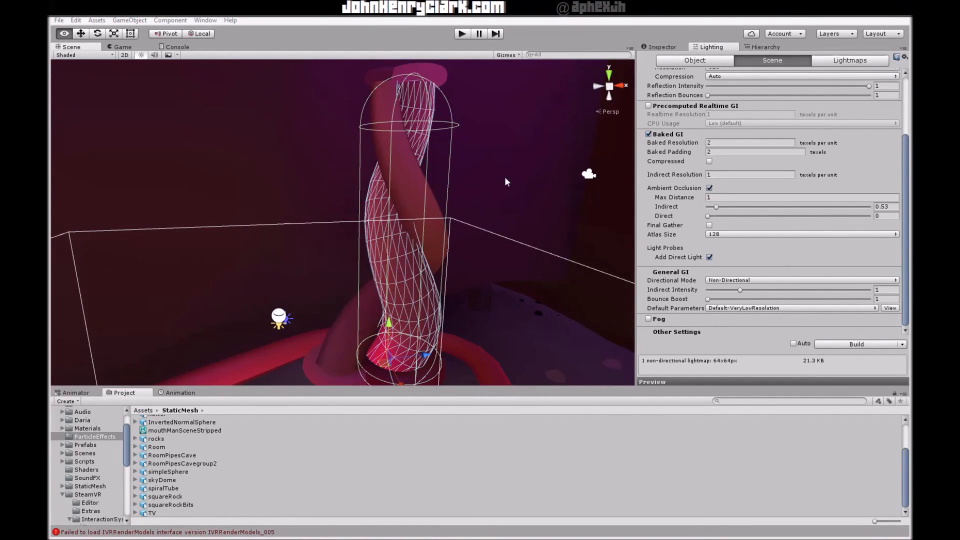
click(527, 202)
click(440, 452)
mouse_move(482, 237)
alt+mouse_down()
mouse_move(499, 236)
mouse_move(490, 235)
alt+mouse_up()
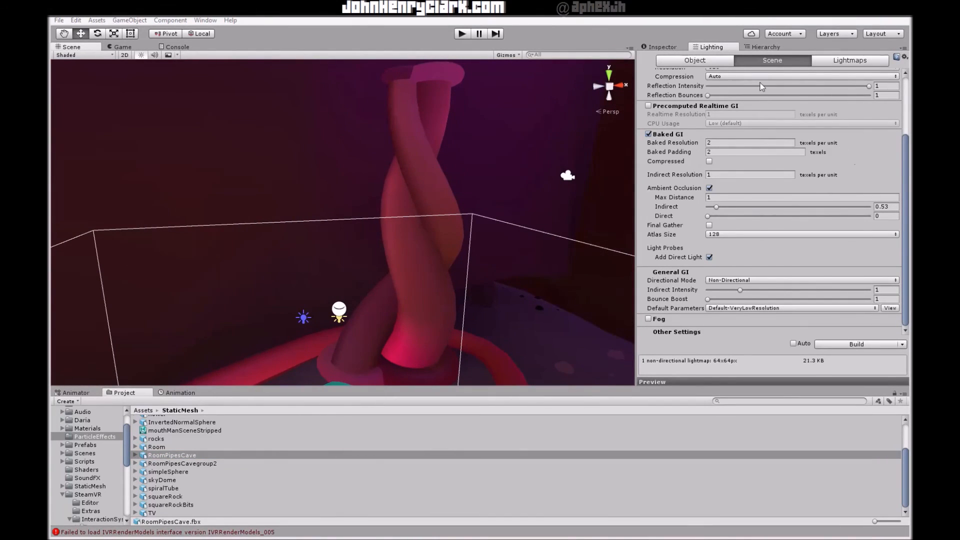